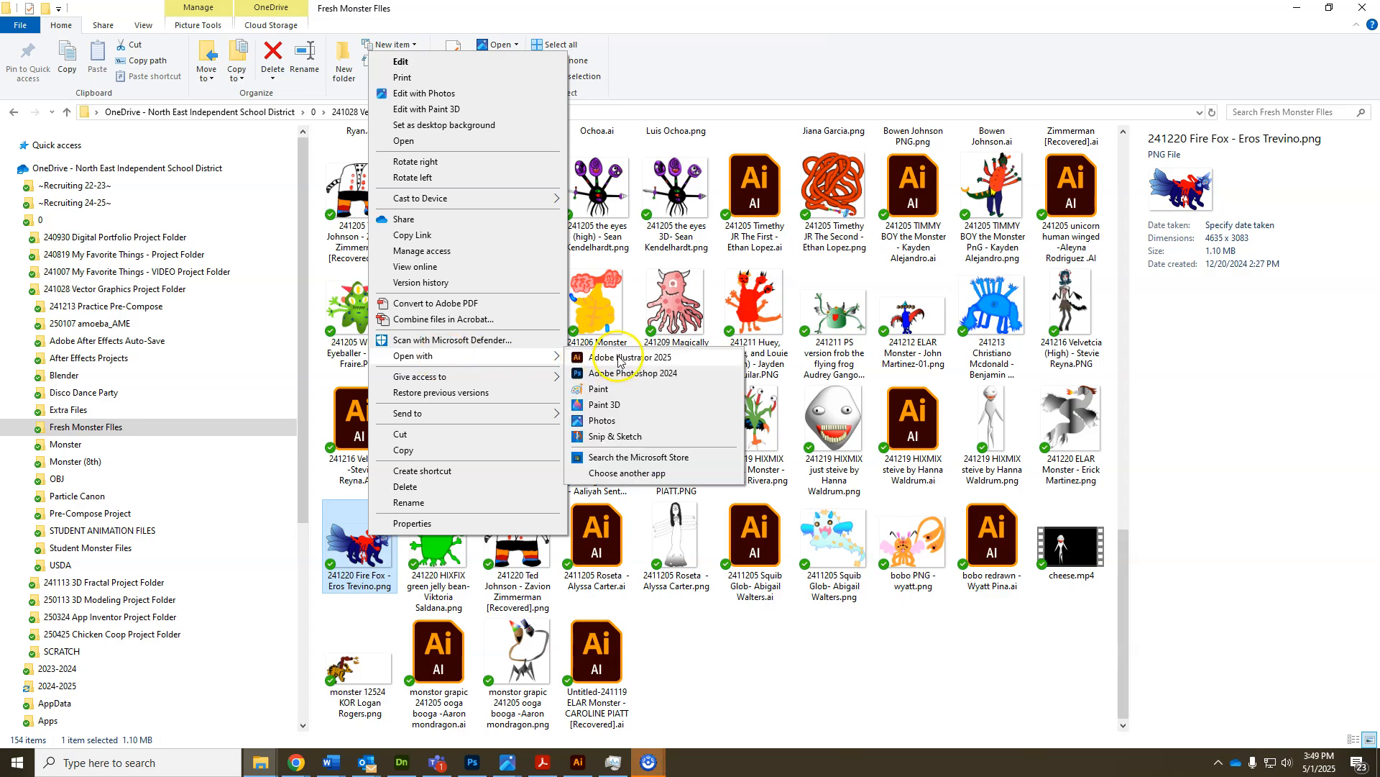
# - Open the Fire Fox PNG in Adobe Photoshop 2024 and set the crop ratio to 1 : 1 (Square)
pyautogui.click(612, 371)
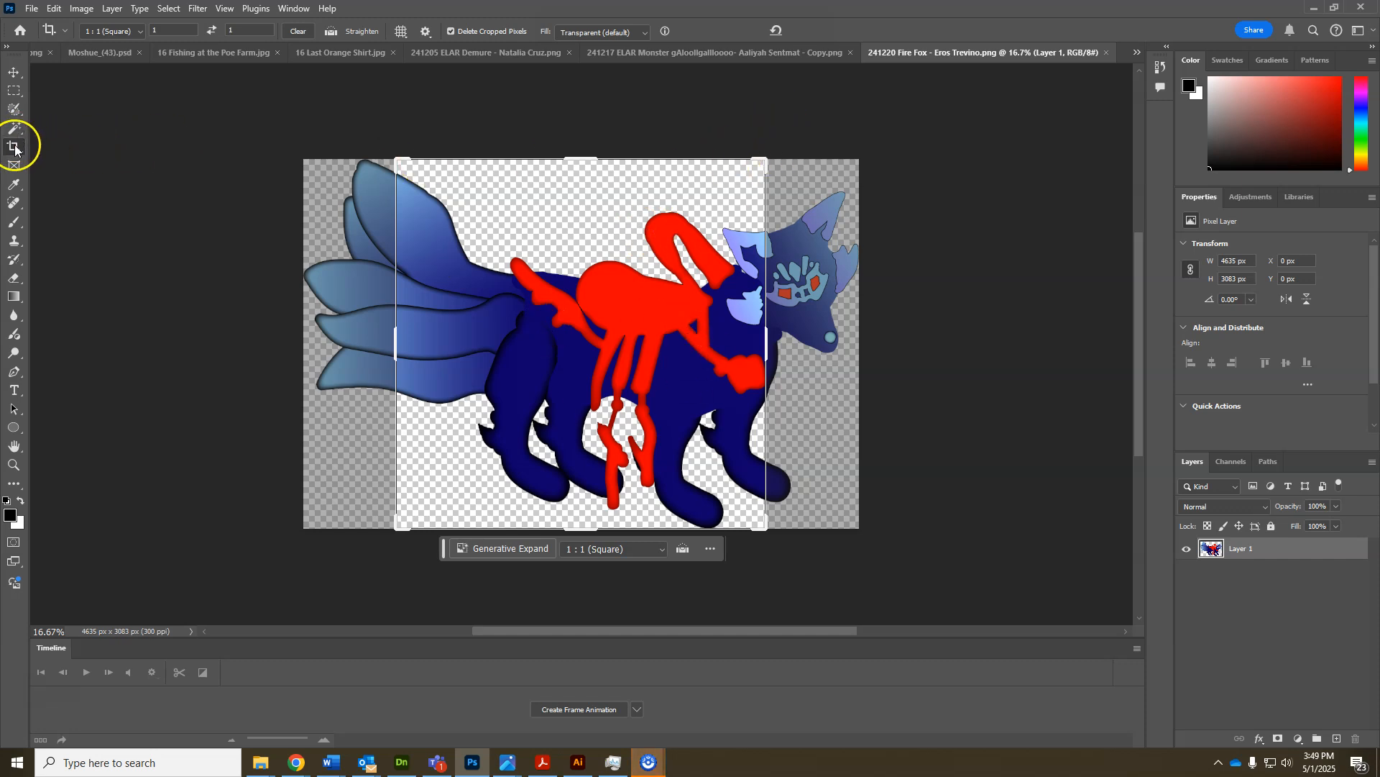
pyautogui.click(111, 31)
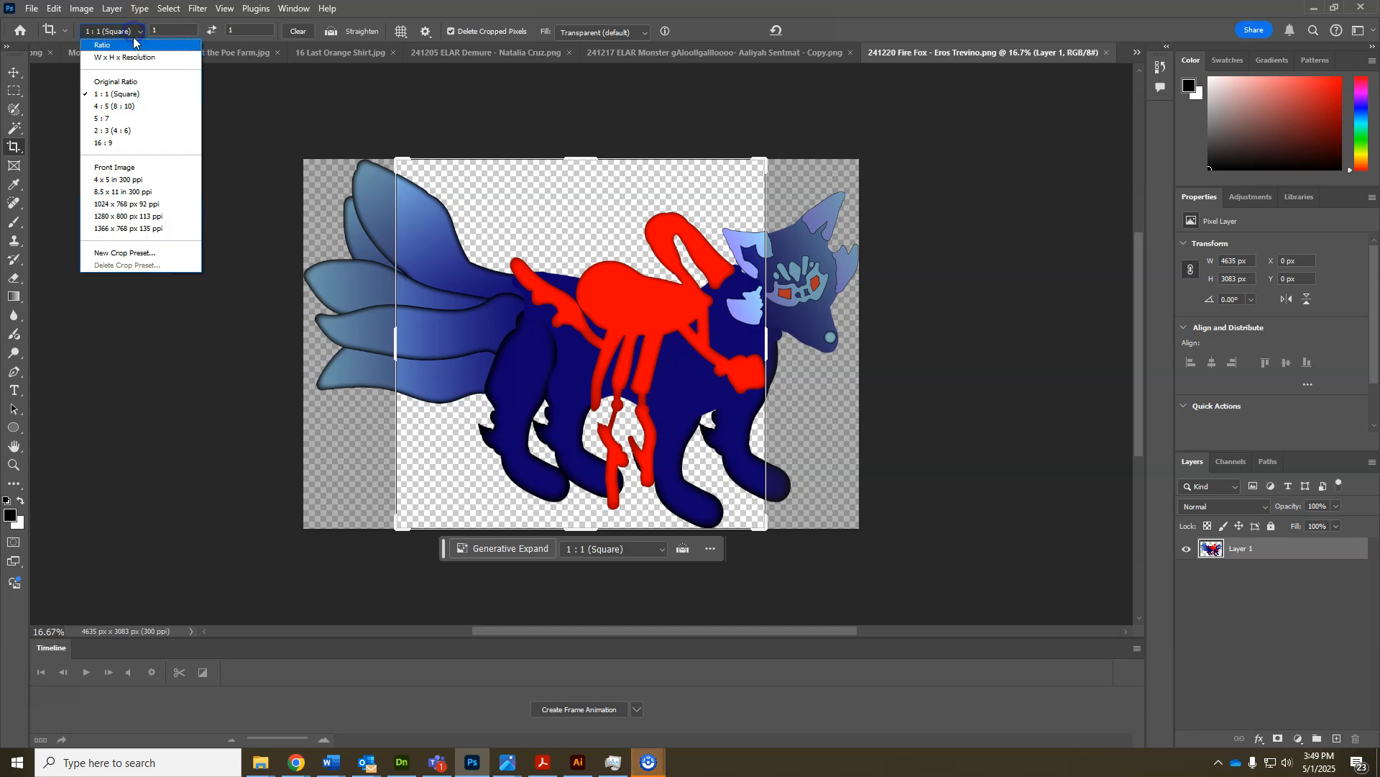
pyautogui.click(134, 94)
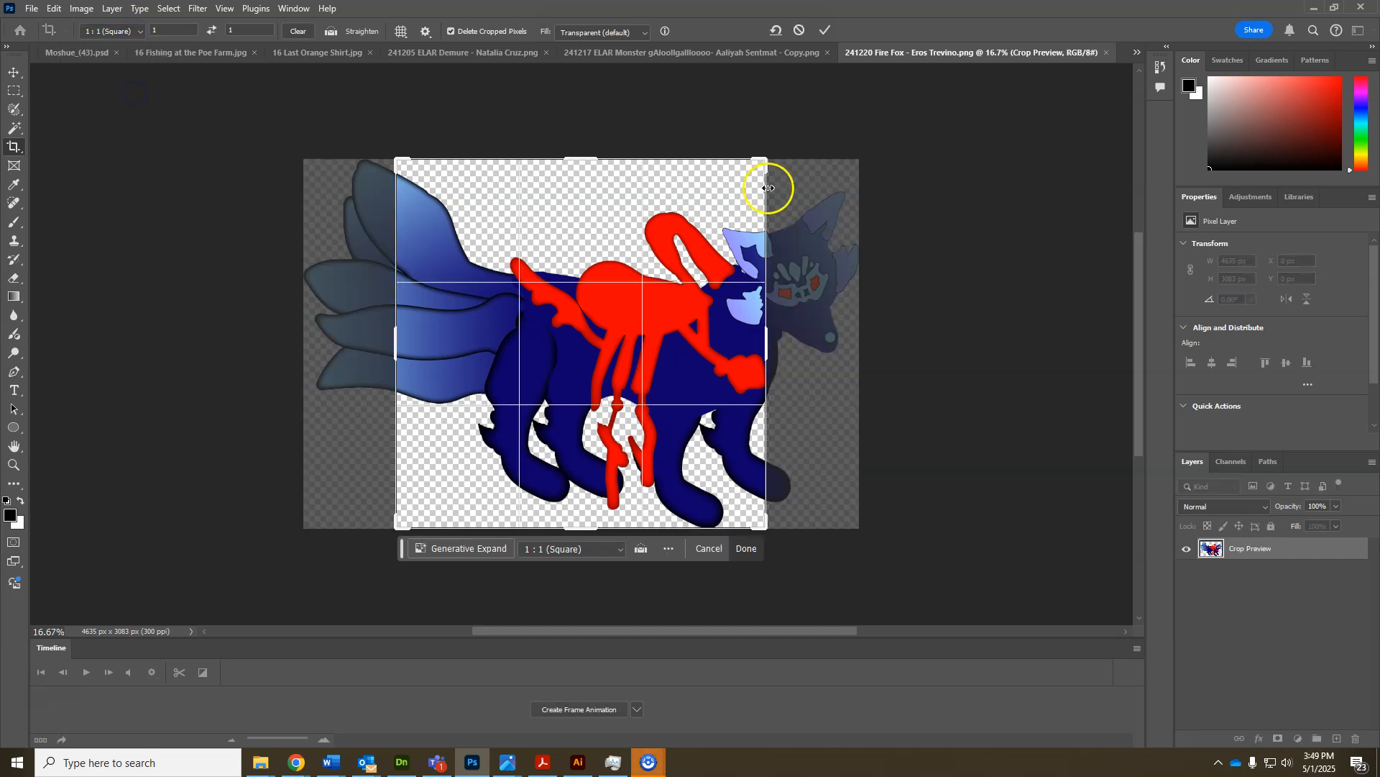
# - Expand the square crop to about 5143 x 5144 px around the whole creature, centre the artwork vertically, and apply the crop
pyautogui.moveTo(763, 161); pyautogui.dragTo(863, 157)
pyautogui.moveTo(348, 575); pyautogui.dragTo(265, 607)
pyautogui.moveTo(875, 345); pyautogui.dragTo(885, 292)
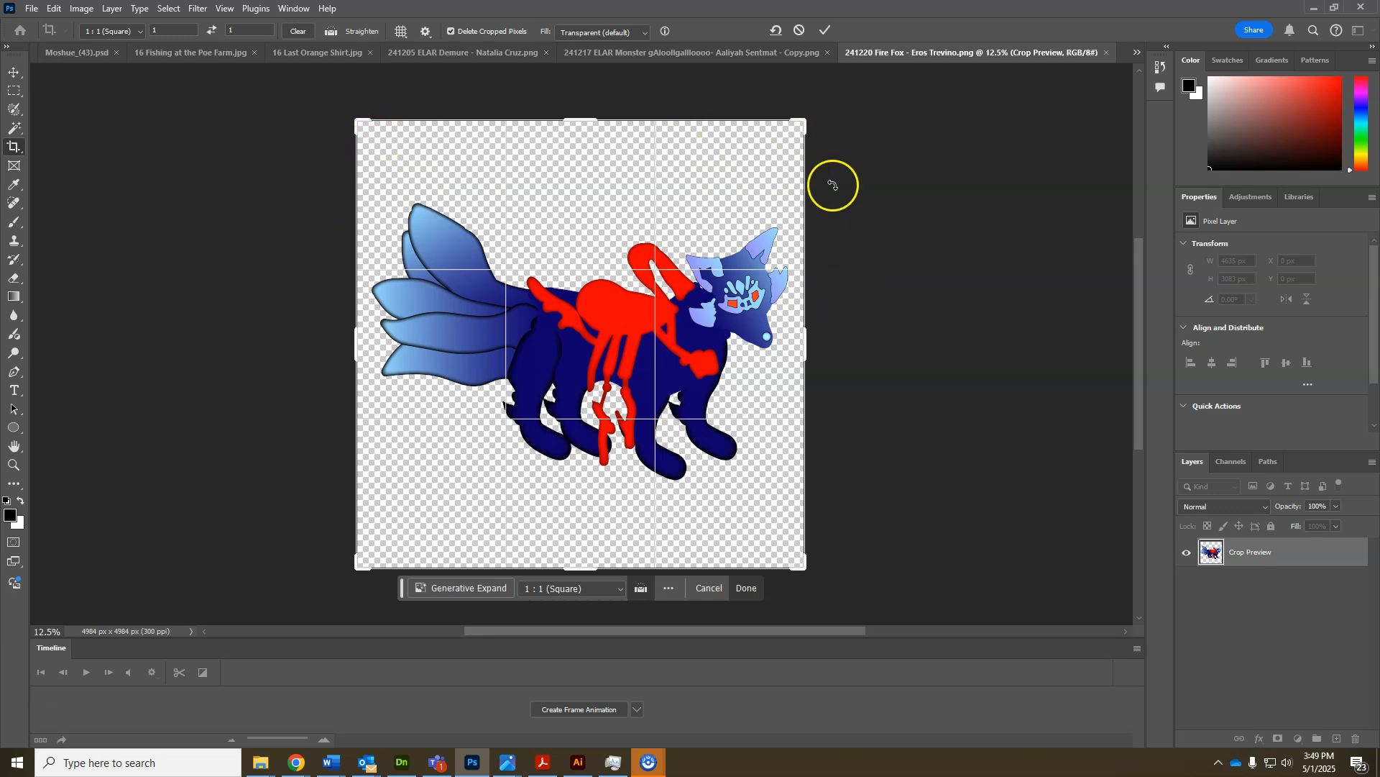
pyautogui.moveTo(798, 123); pyautogui.dragTo(809, 119)
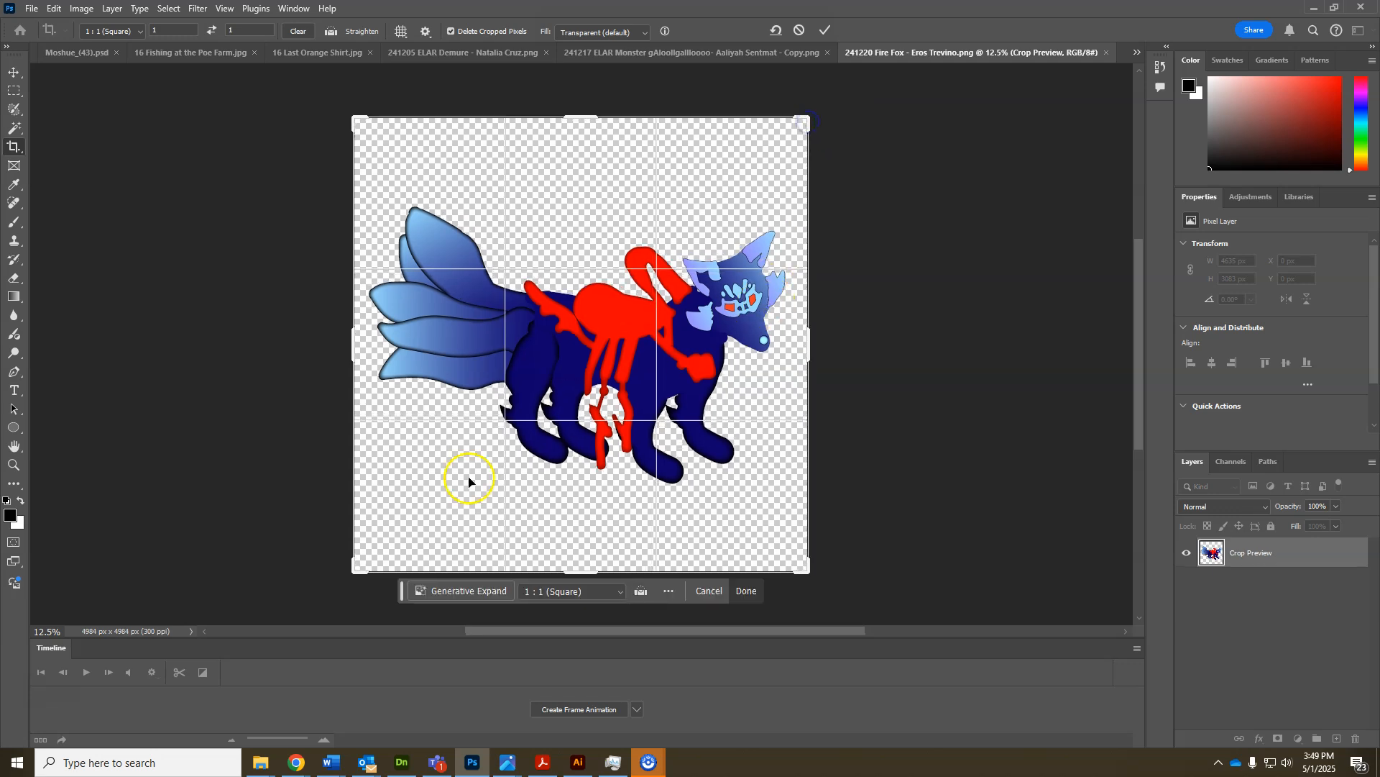
pyautogui.moveTo(355, 572); pyautogui.dragTo(349, 577)
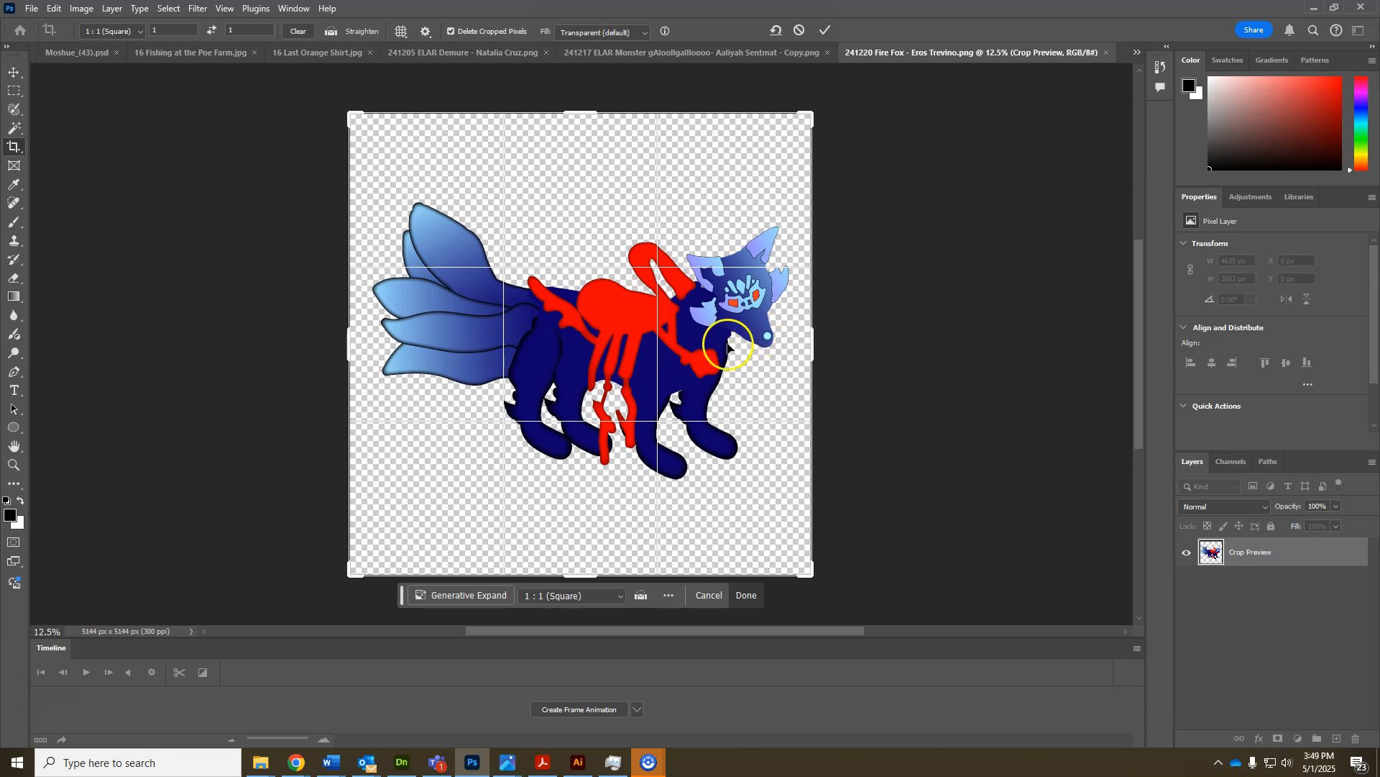
pyautogui.moveTo(612, 325)
pyautogui.mouseDown()
pyautogui.moveTo(604, 308)
pyautogui.moveTo(595, 317)
pyautogui.moveTo(605, 292)
pyautogui.moveTo(601, 335)
pyautogui.moveTo(614, 339)
pyautogui.mouseUp()
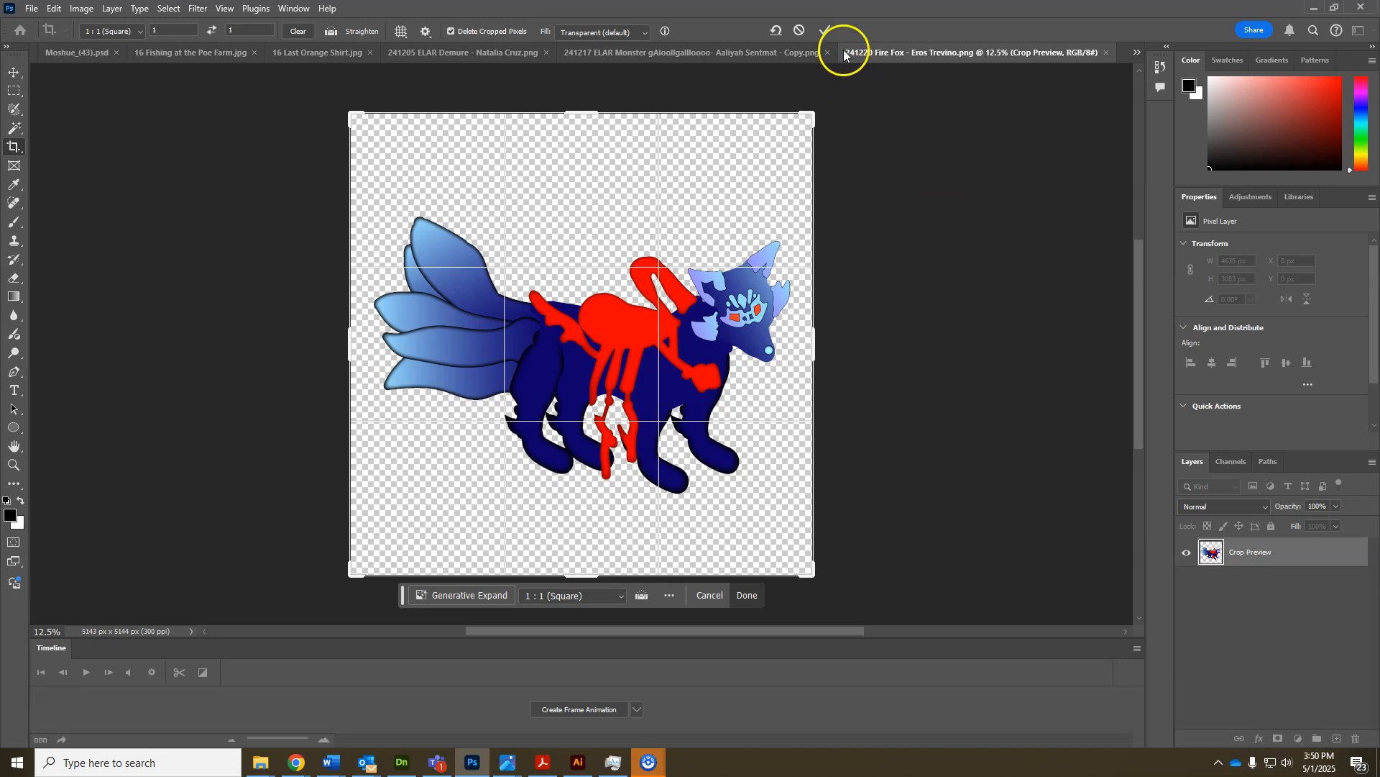
pyautogui.doubleClick(596, 237)
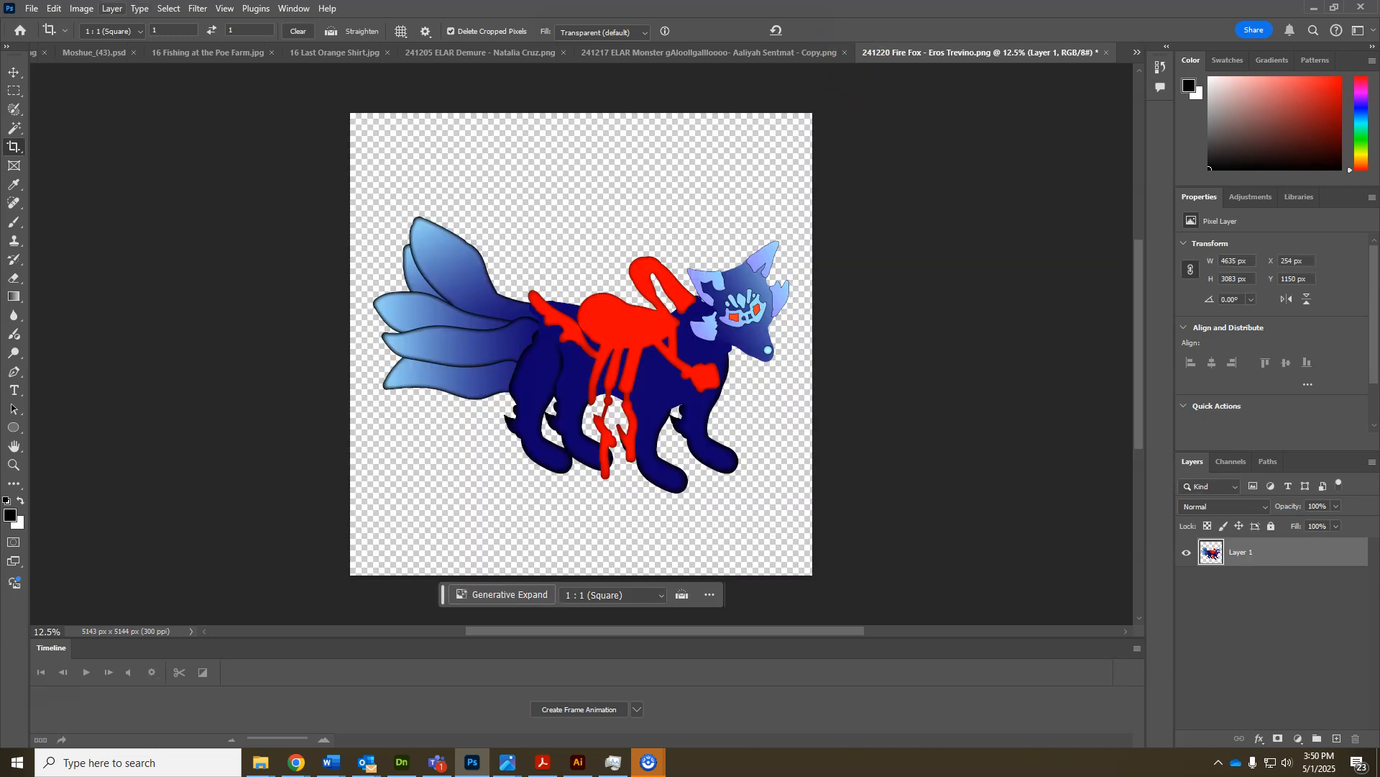
# - Resize the cropped image to 256 x 256 pixels
pyautogui.click(81, 8)
pyautogui.moveTo(129, 143)
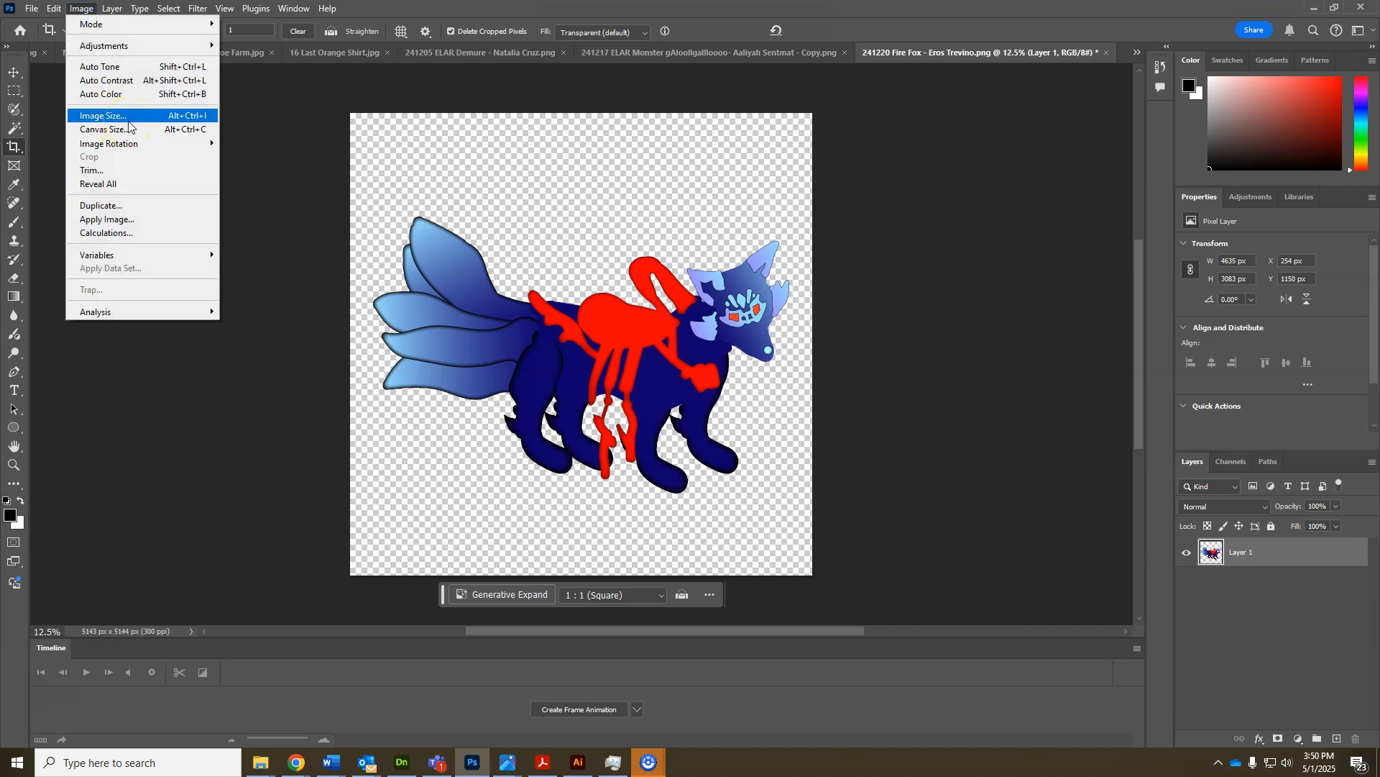
pyautogui.click(132, 116)
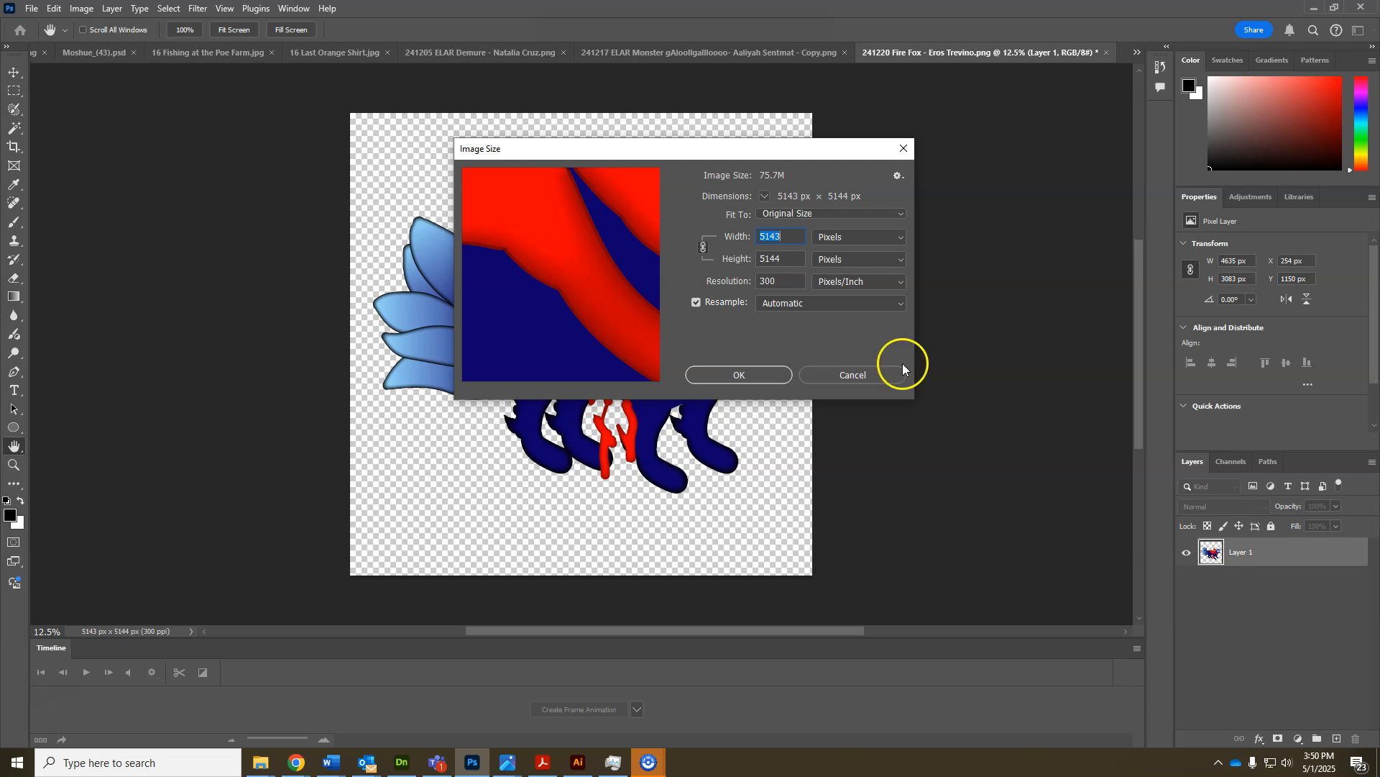
pyautogui.write('256')
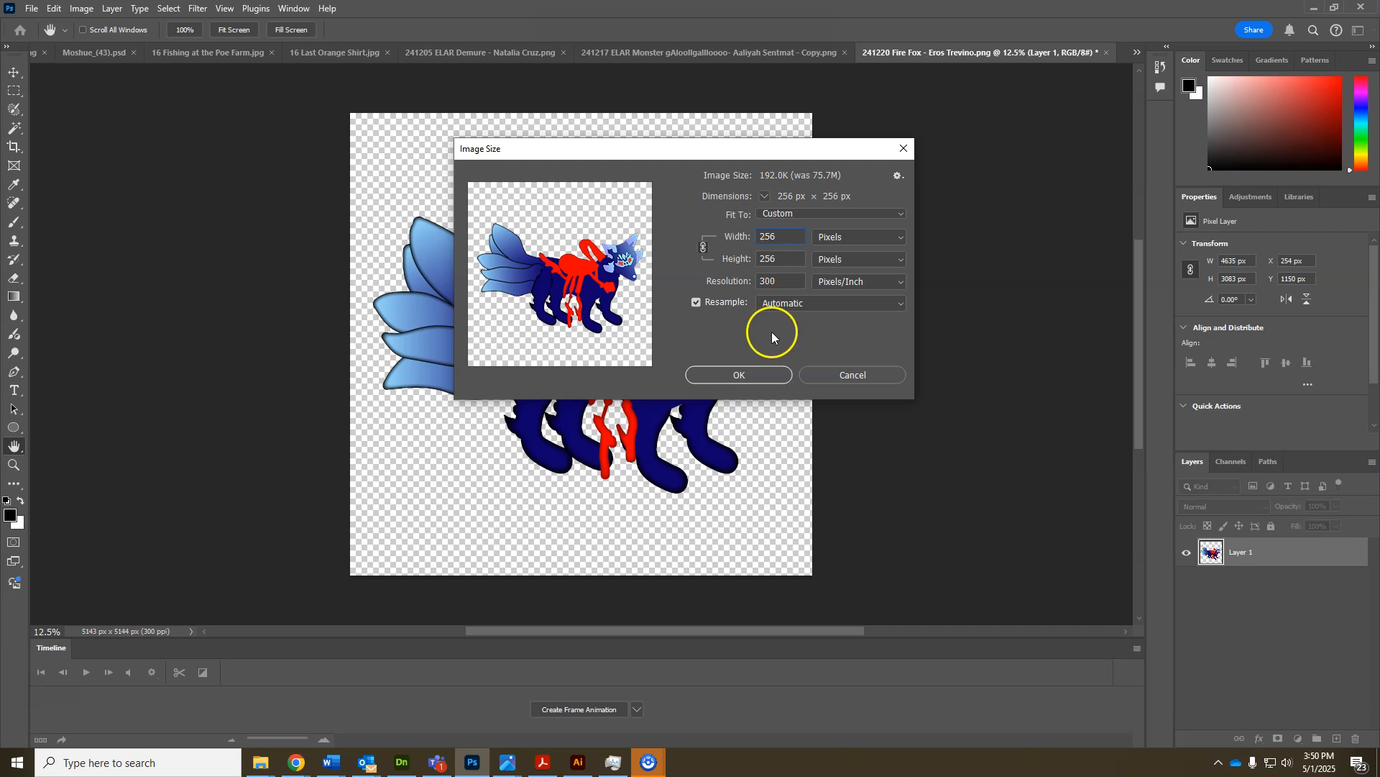
pyautogui.click(740, 372)
pyautogui.press('c')
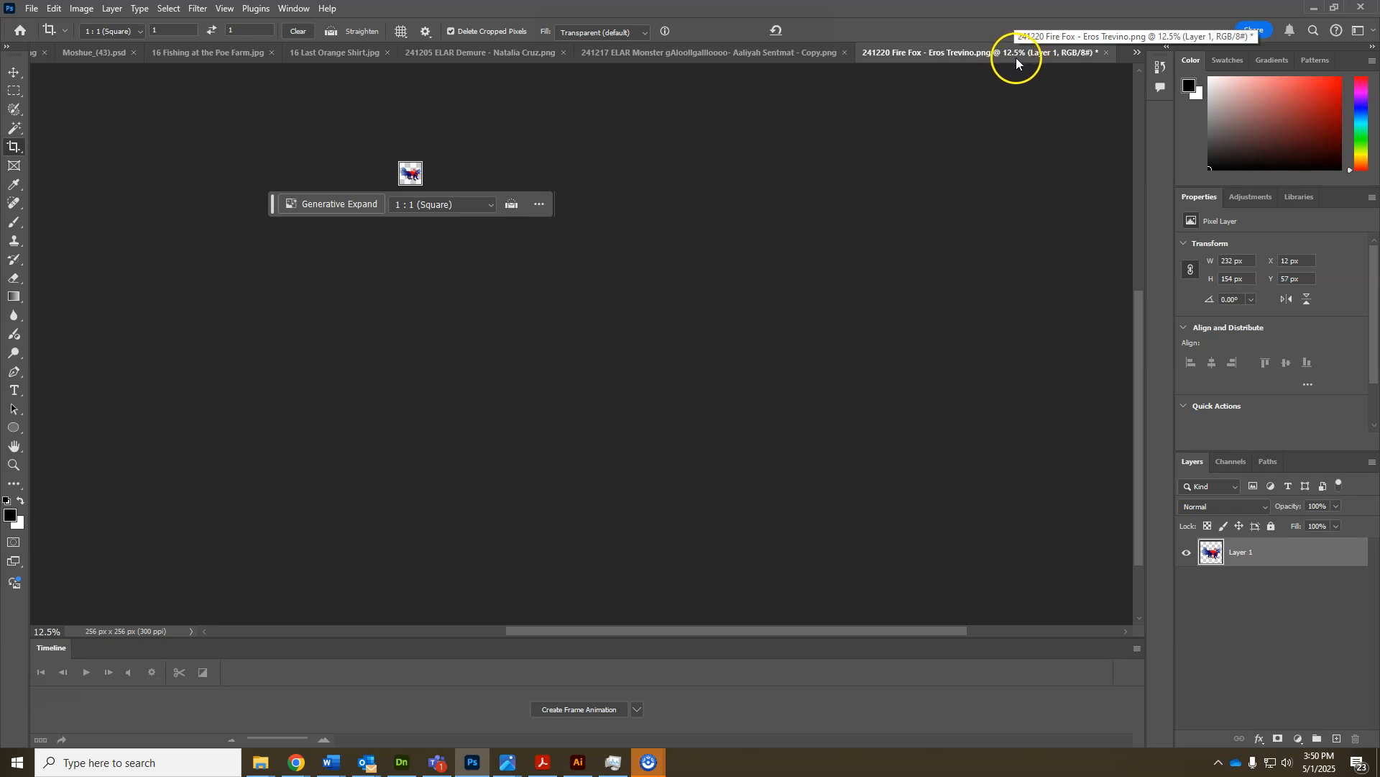
# - Set up an Export As of the resized image in PNG format
pyautogui.hotkey('ctrl', '+')
pyautogui.hotkey('ctrl', '+')
pyautogui.hotkey('ctrl', '+')
pyautogui.hotkey('ctrl', '+')
pyautogui.hotkey('ctrl', '+')
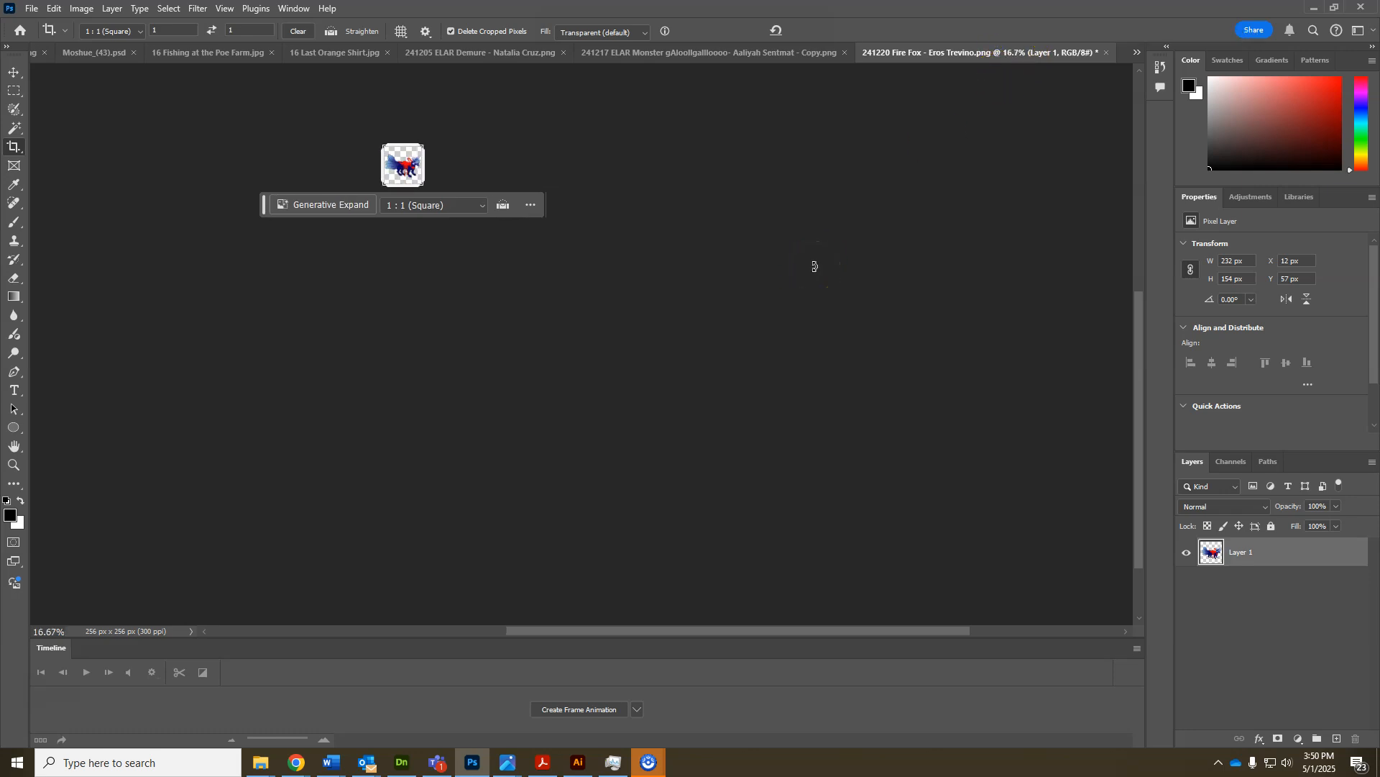
pyautogui.hotkey('ctrl', '+')
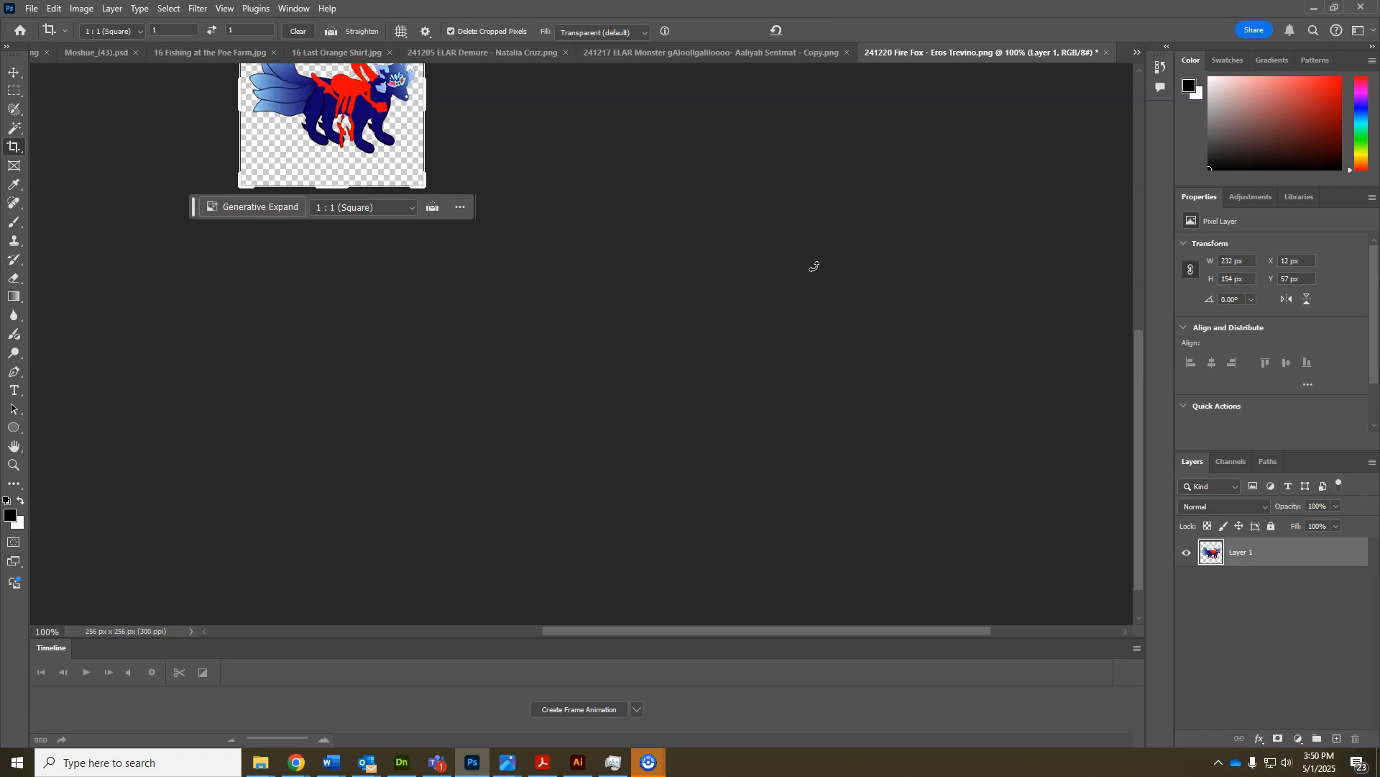
pyautogui.moveTo(316, 120); pyautogui.dragTo(509, 320)
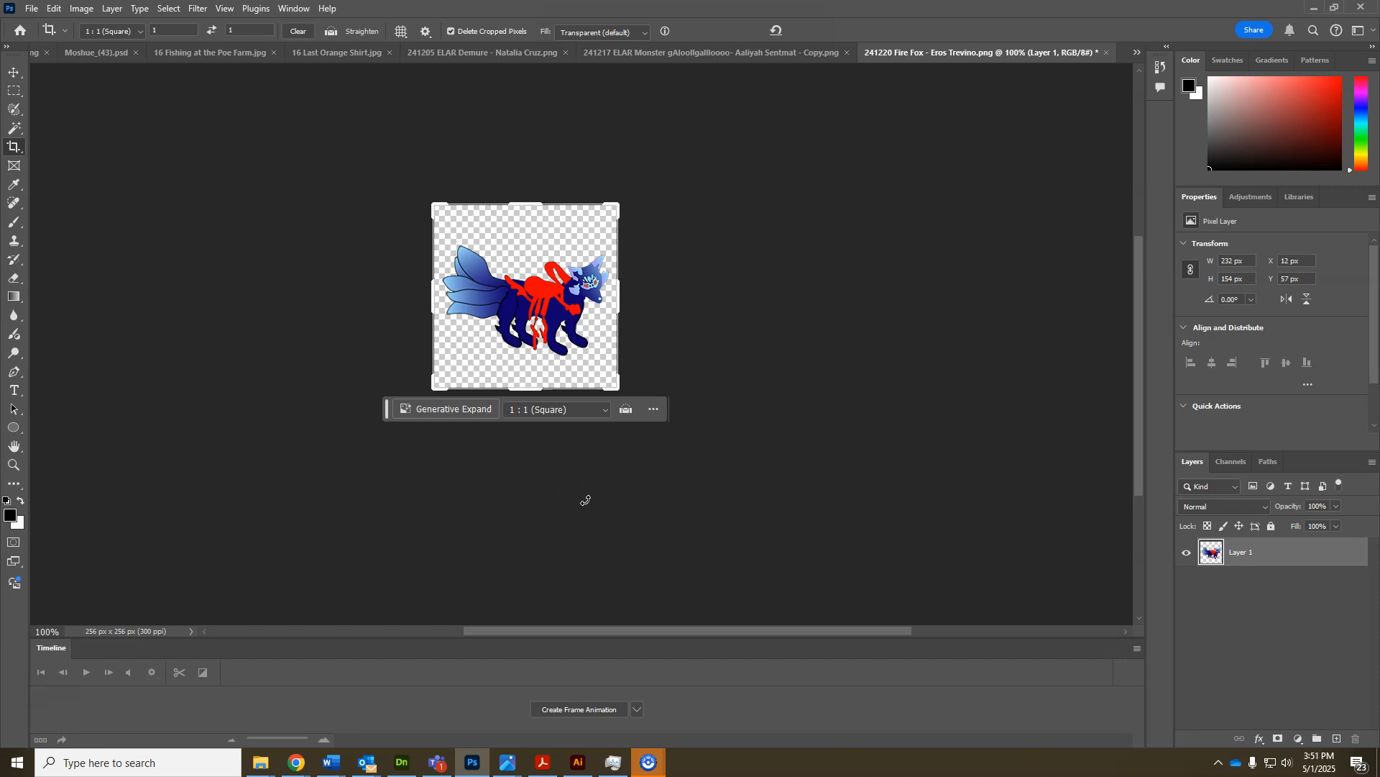
pyautogui.click(32, 8)
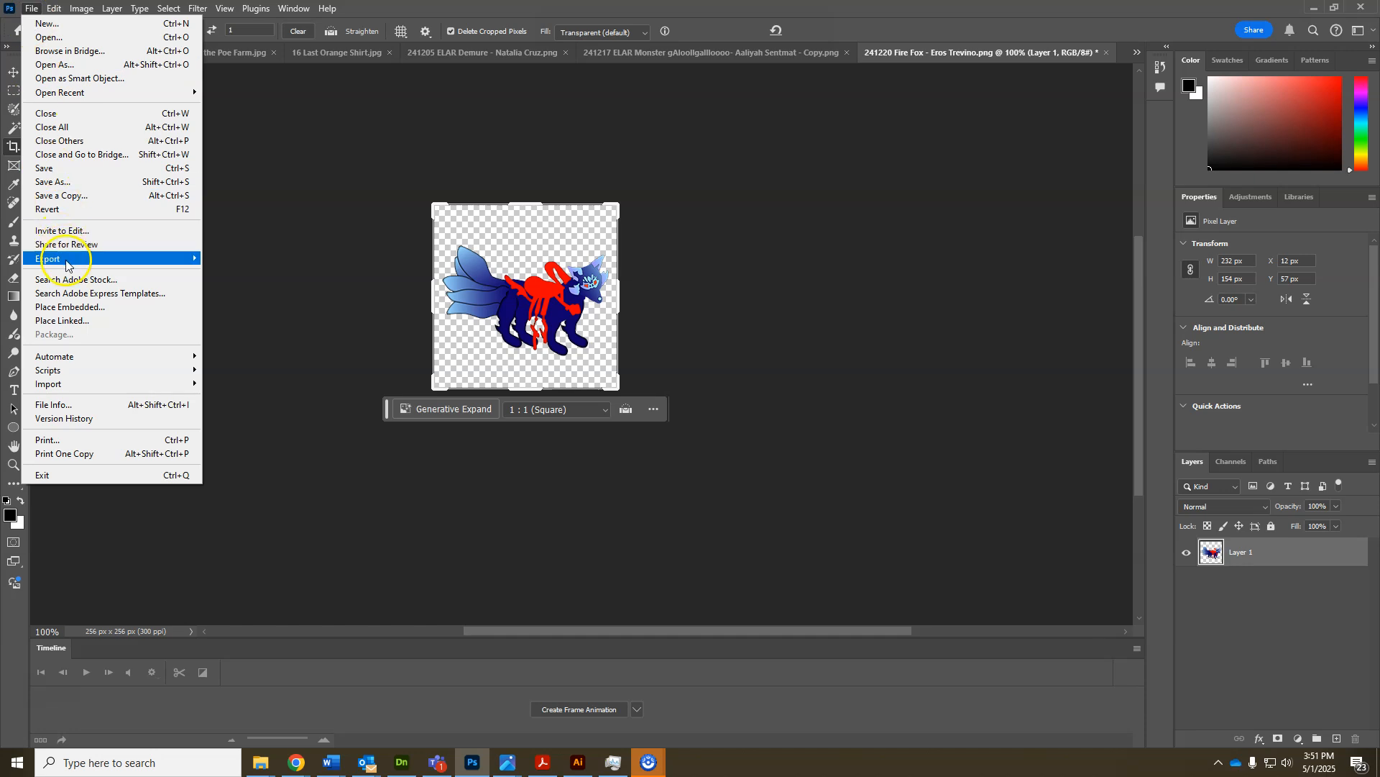
pyautogui.moveTo(72, 259)
pyautogui.click(234, 273)
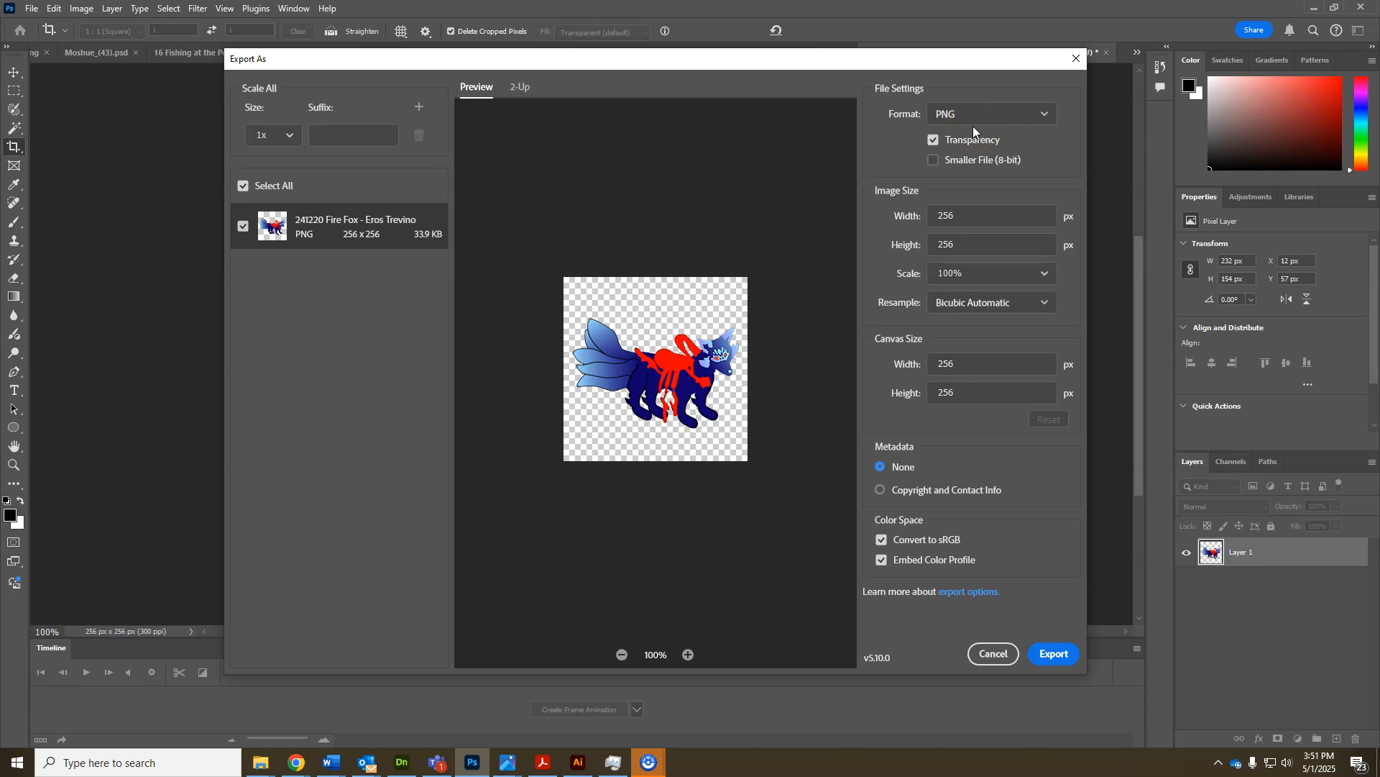
pyautogui.click(973, 115)
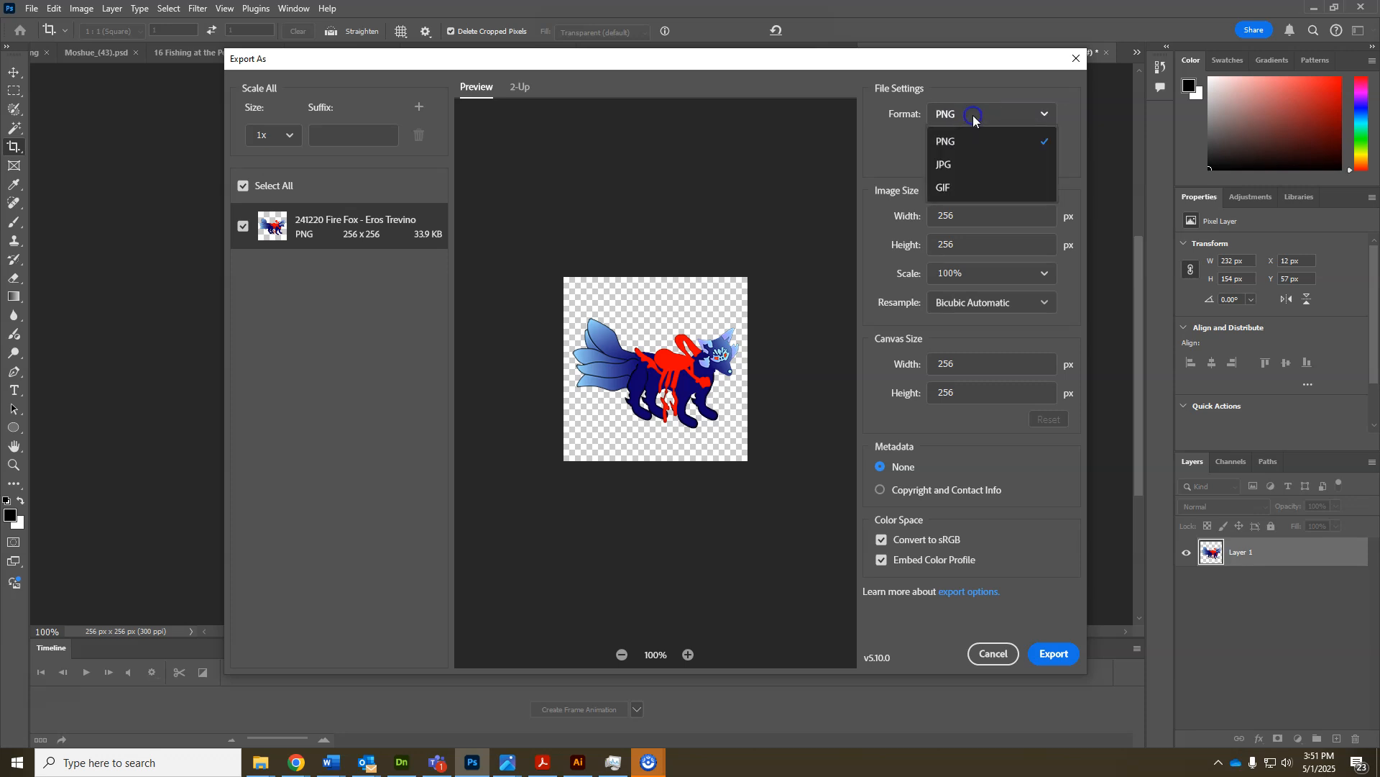
pyautogui.click(952, 144)
pyautogui.click(973, 224)
pyautogui.click(952, 244)
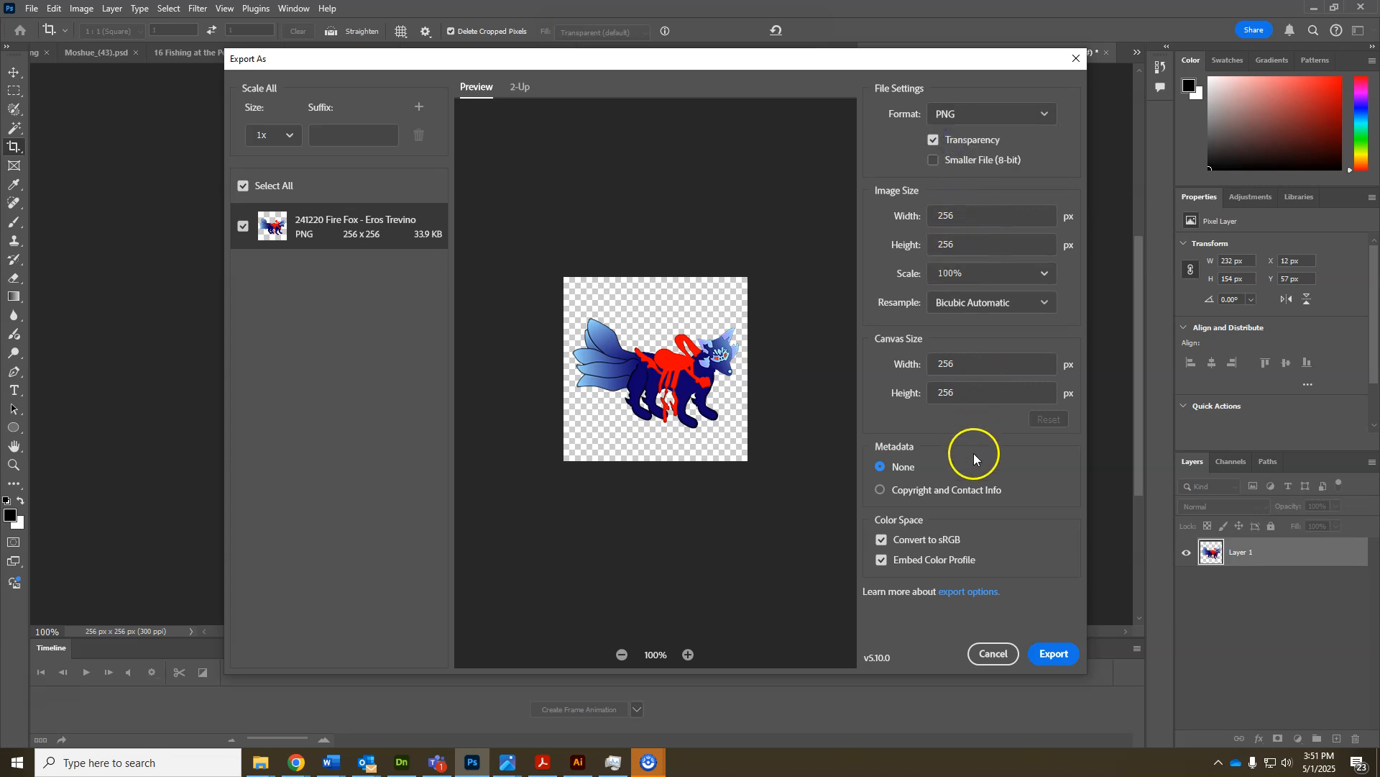
# - Export the image as Icon_Firefox.png into the 250324 App Inventor Project Folder
pyautogui.click(1054, 654)
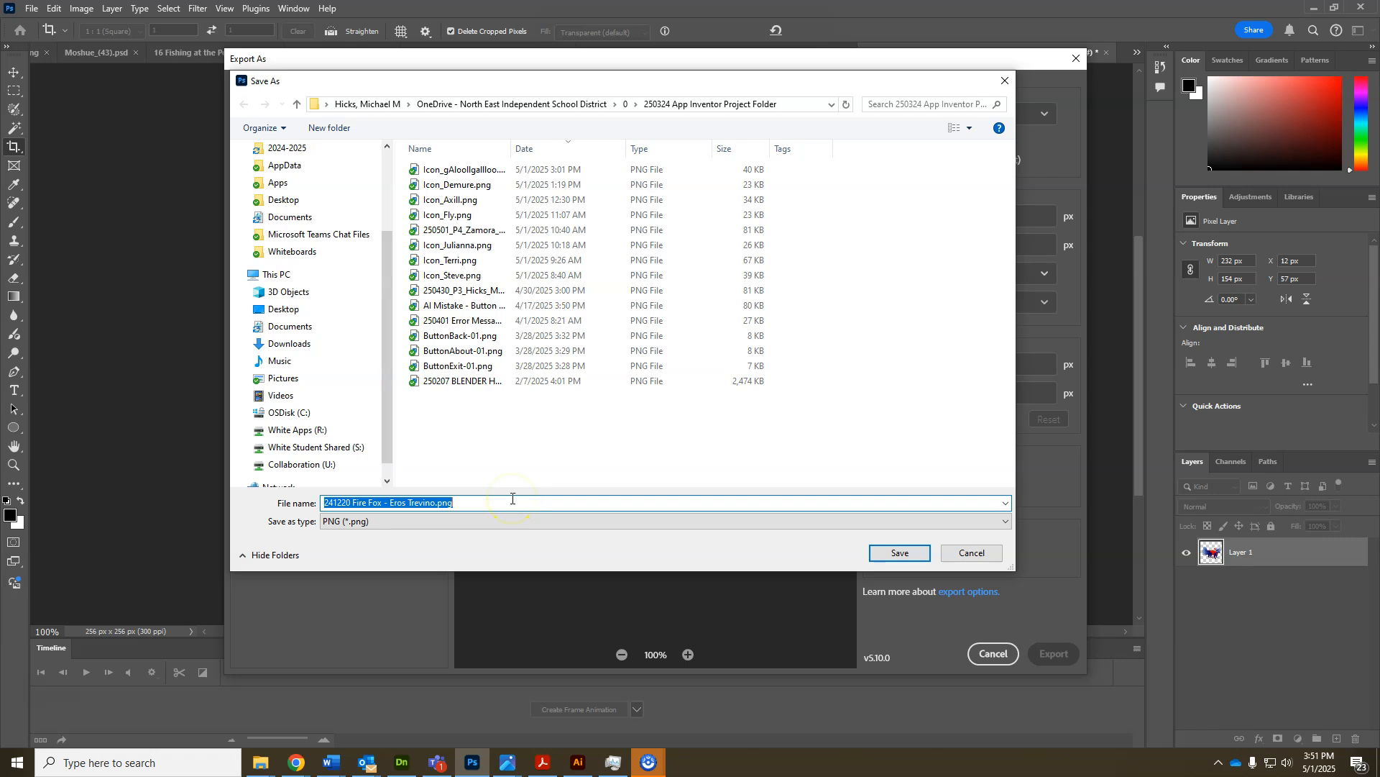
pyautogui.write('Icon')
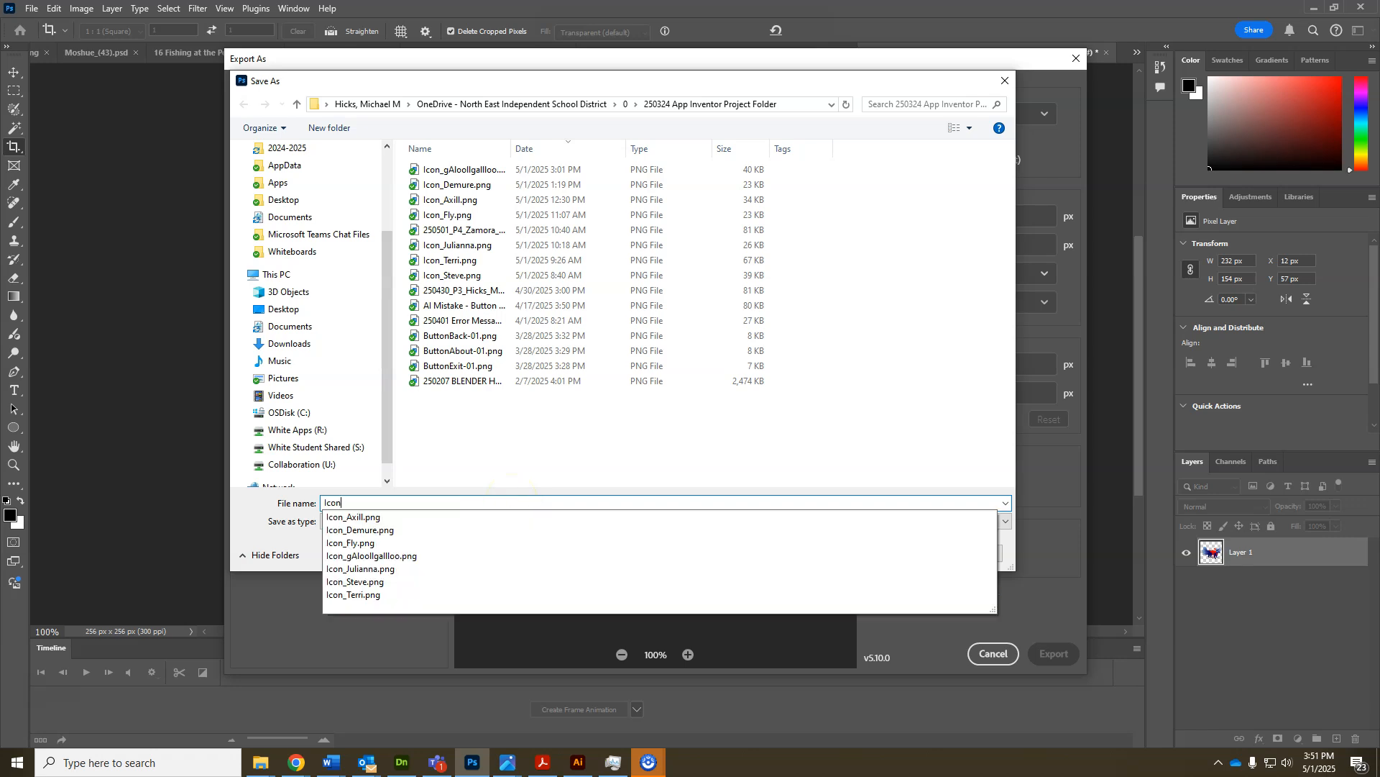
pyautogui.write('_Firefox')
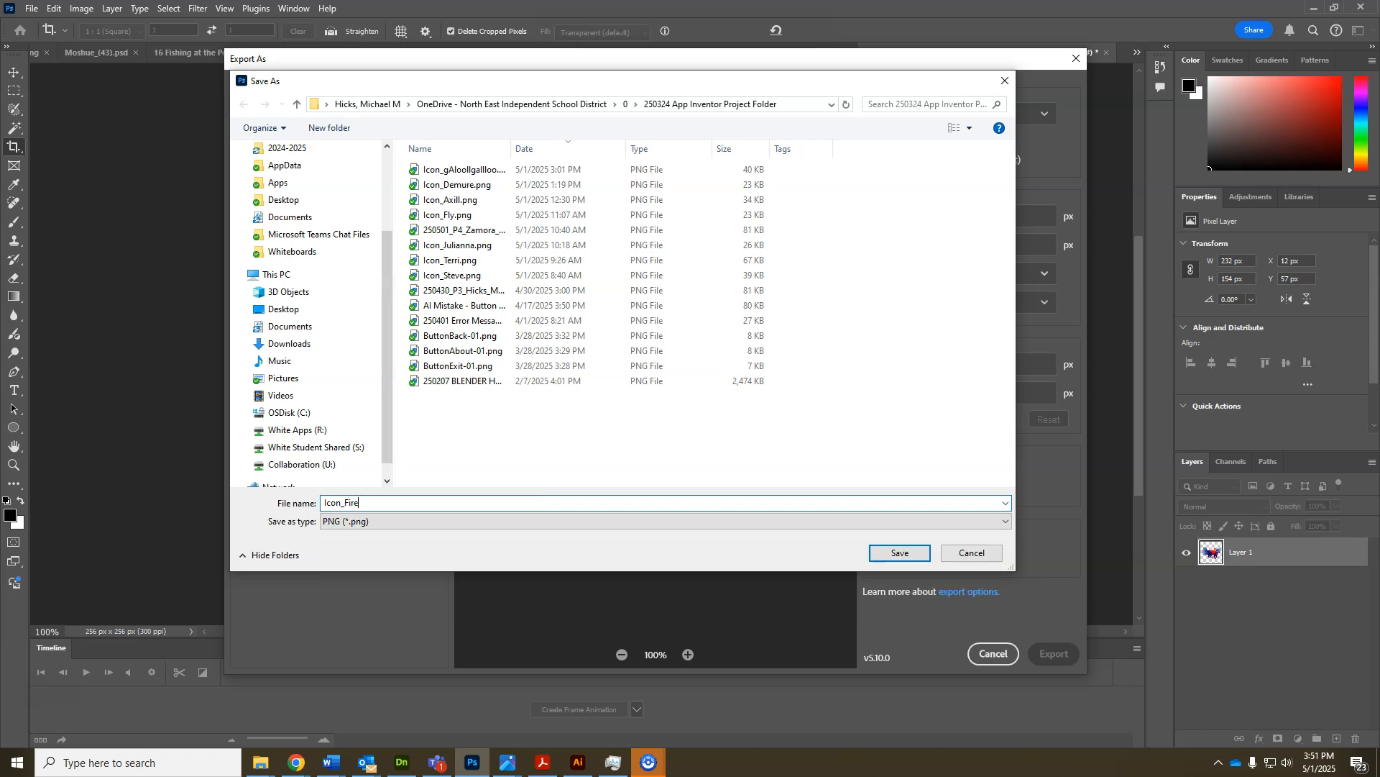
pyautogui.click(897, 552)
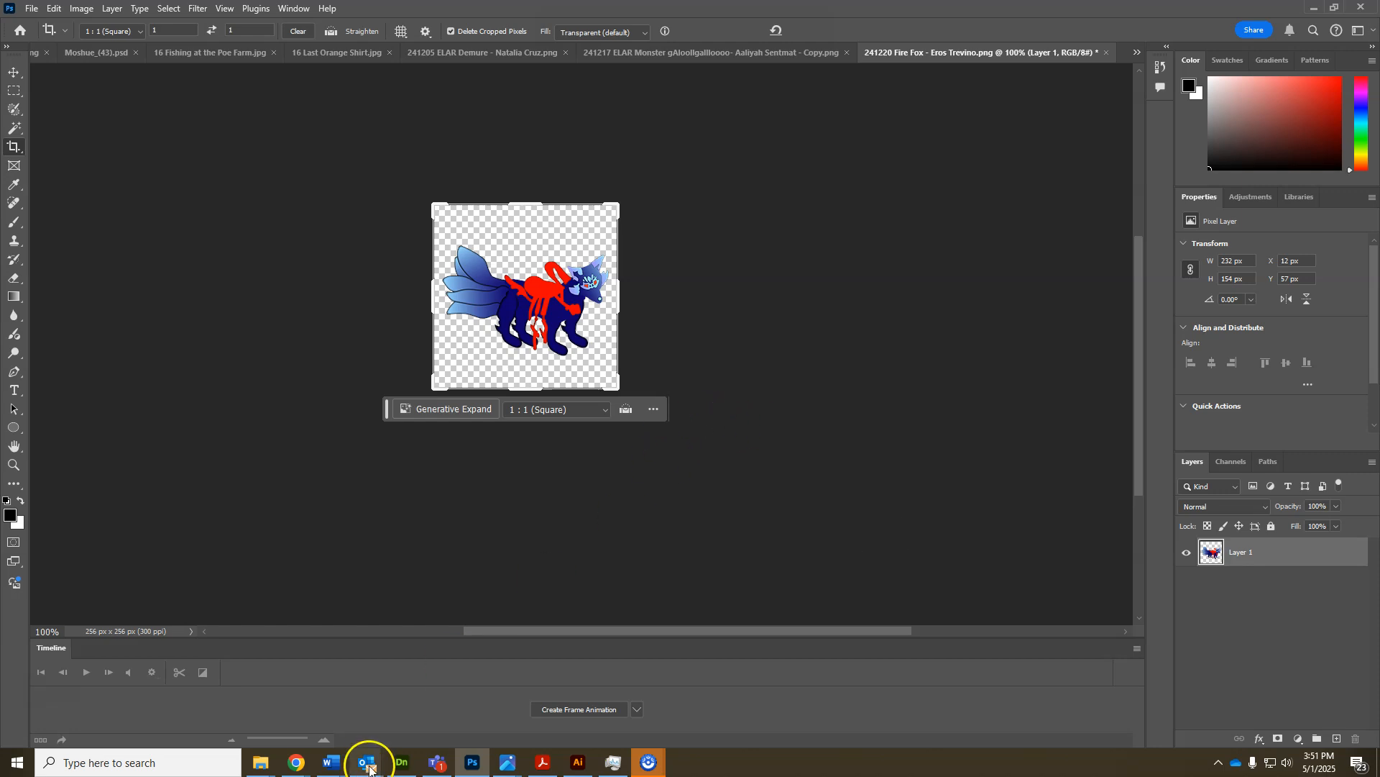
# - Switch to the MIT App Inventor project in Chrome, open its Project Properties and select the AppName text
pyautogui.moveTo(373, 766)
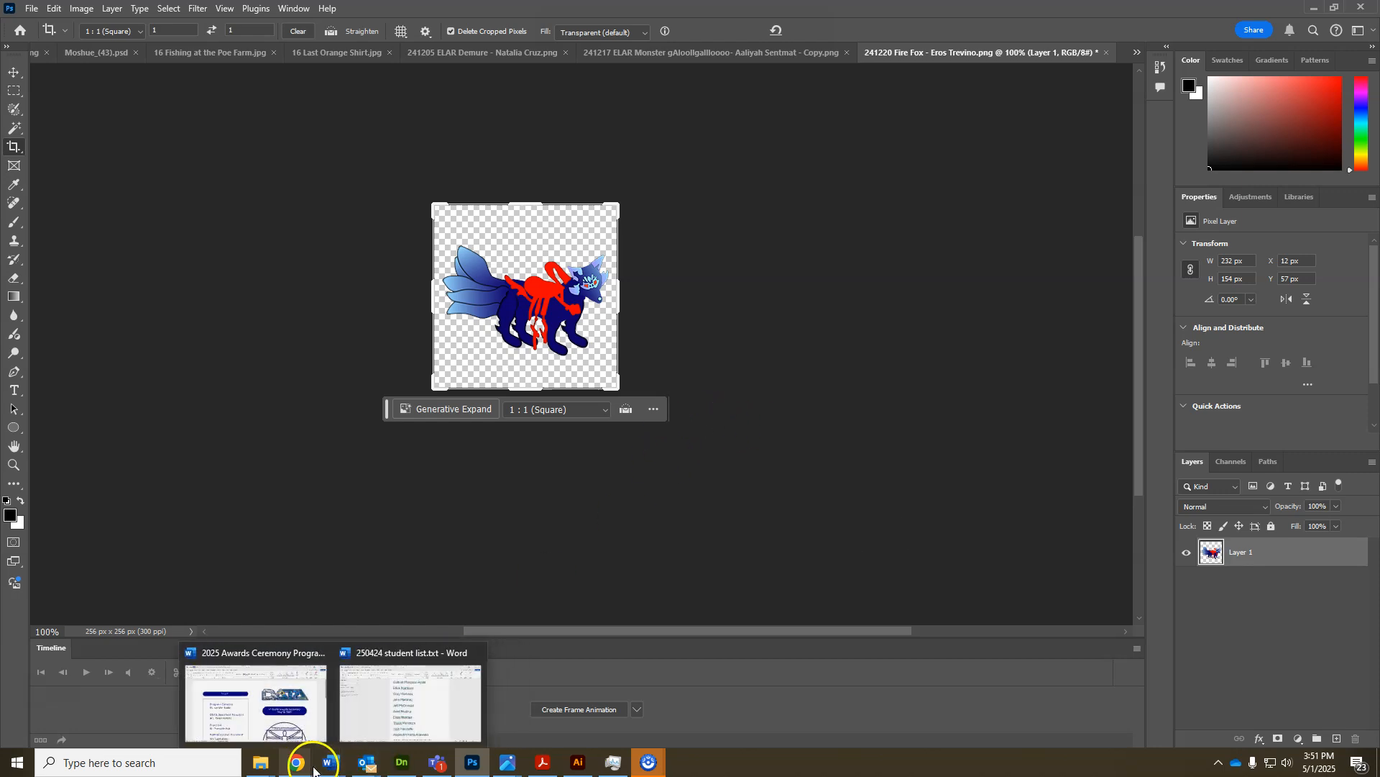
pyautogui.moveTo(296, 764)
pyautogui.click(257, 735)
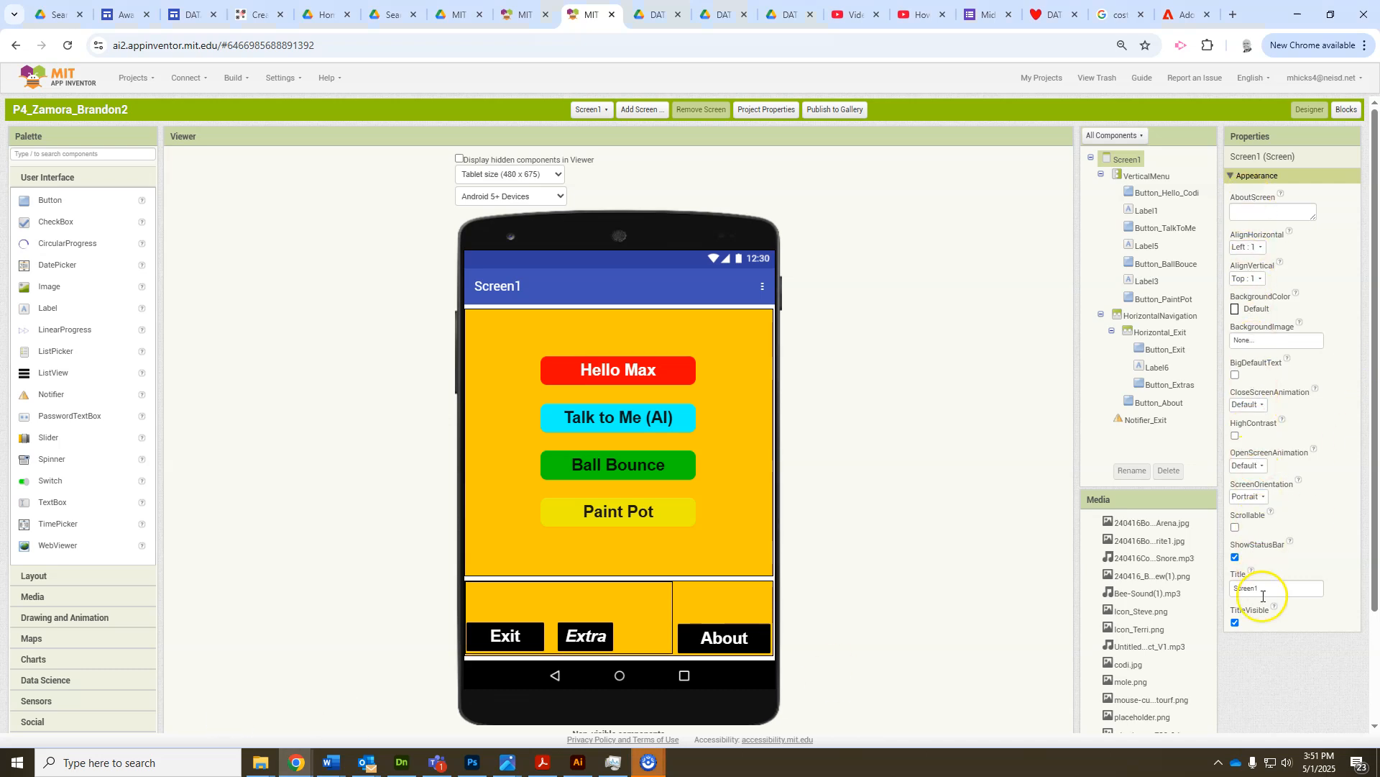
pyautogui.click(766, 112)
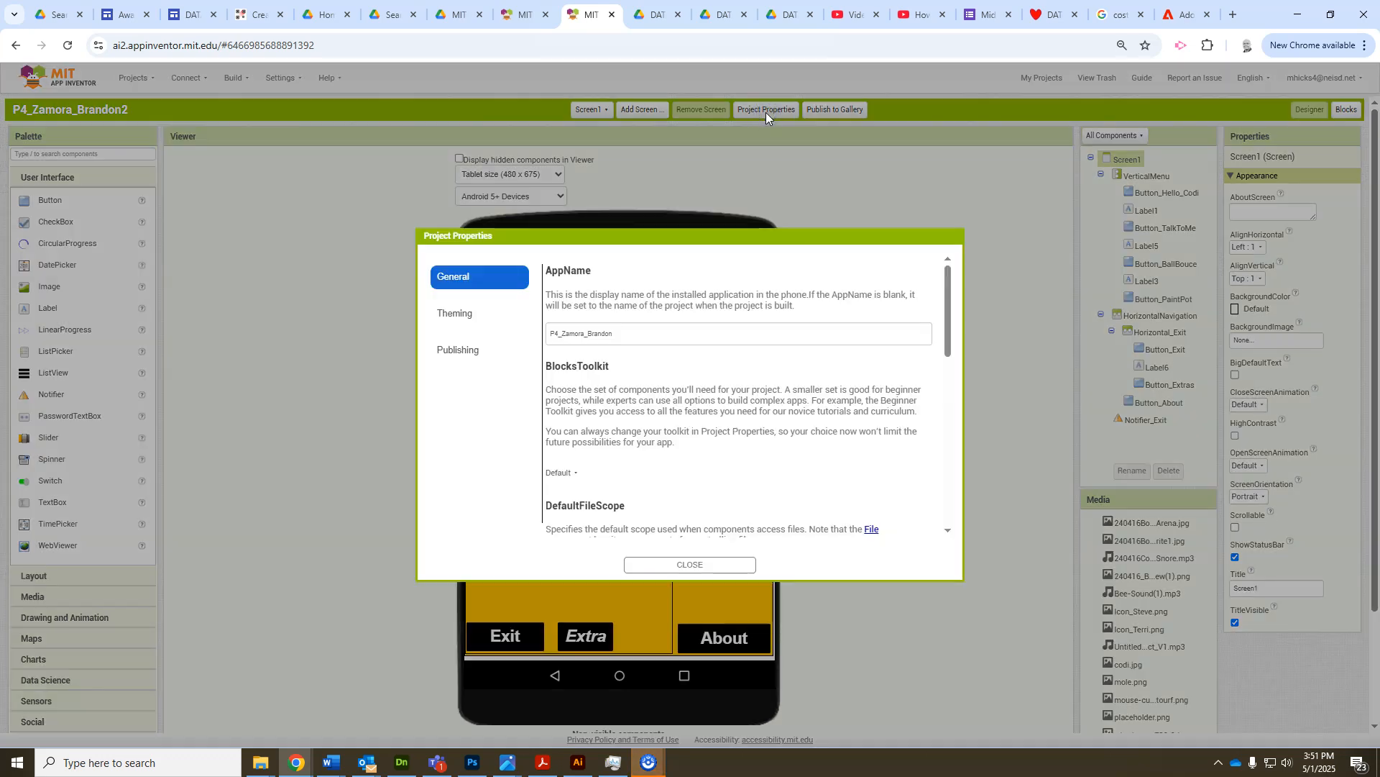
pyautogui.click(616, 335)
pyautogui.moveTo(616, 334); pyautogui.dragTo(553, 334)
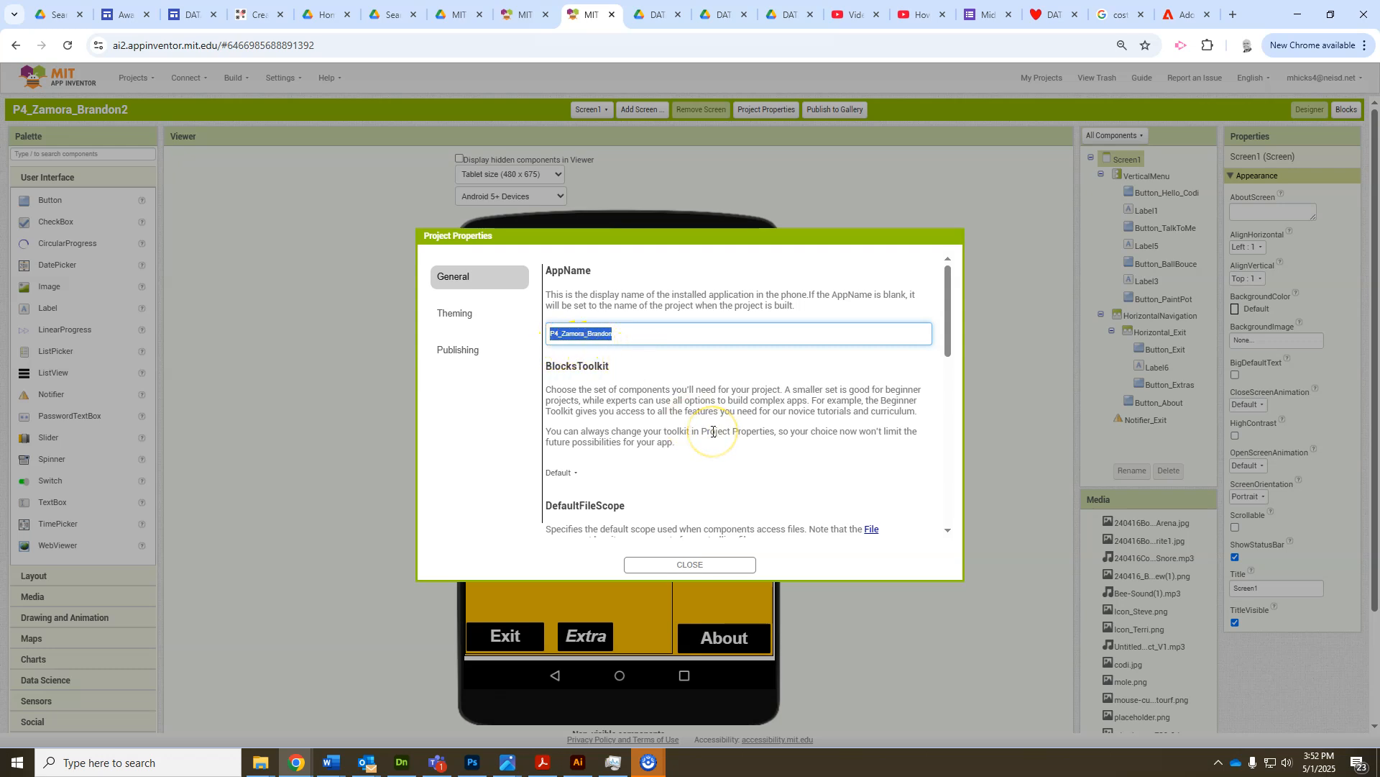
# - Upload Icon_Firefox.png from the App Inventor project folder as the project's Icon
pyautogui.scroll(-6, 712, 431)
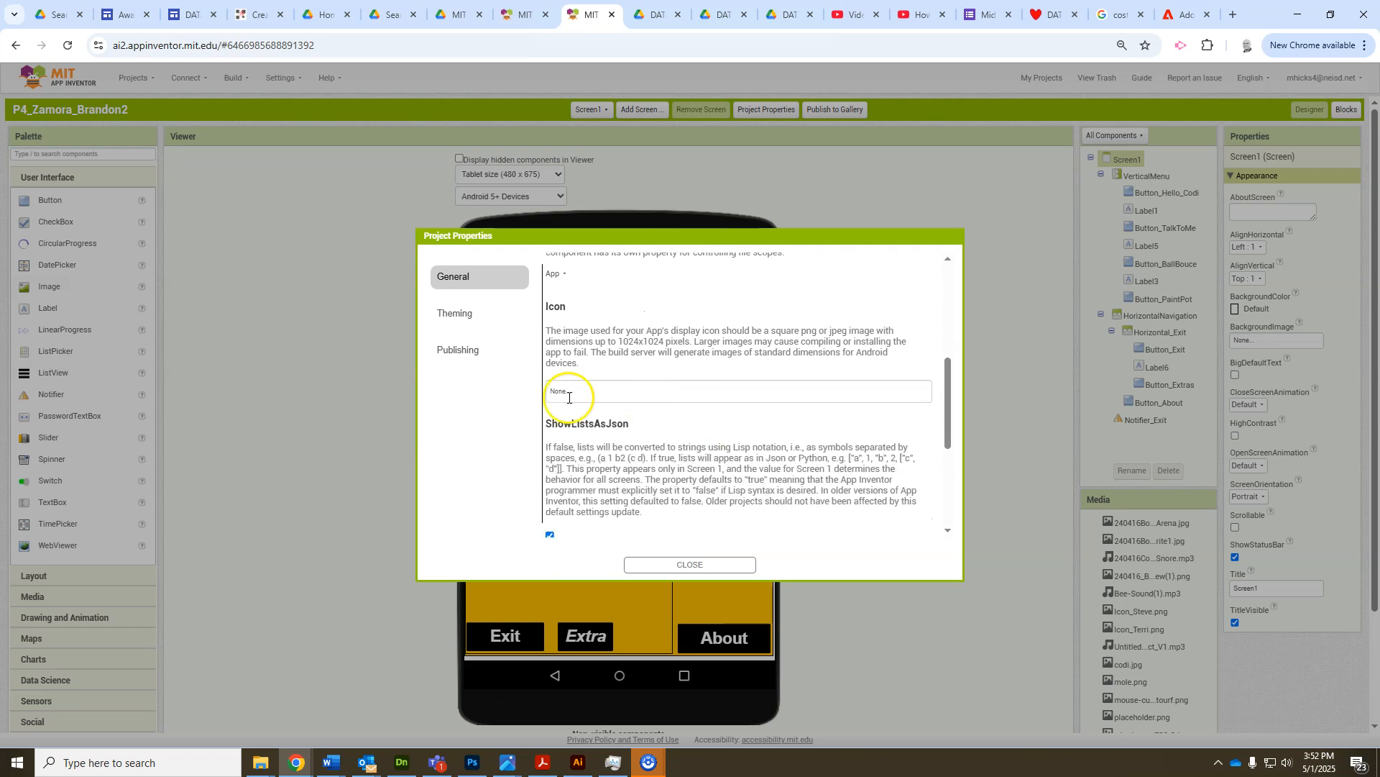
pyautogui.click(579, 392)
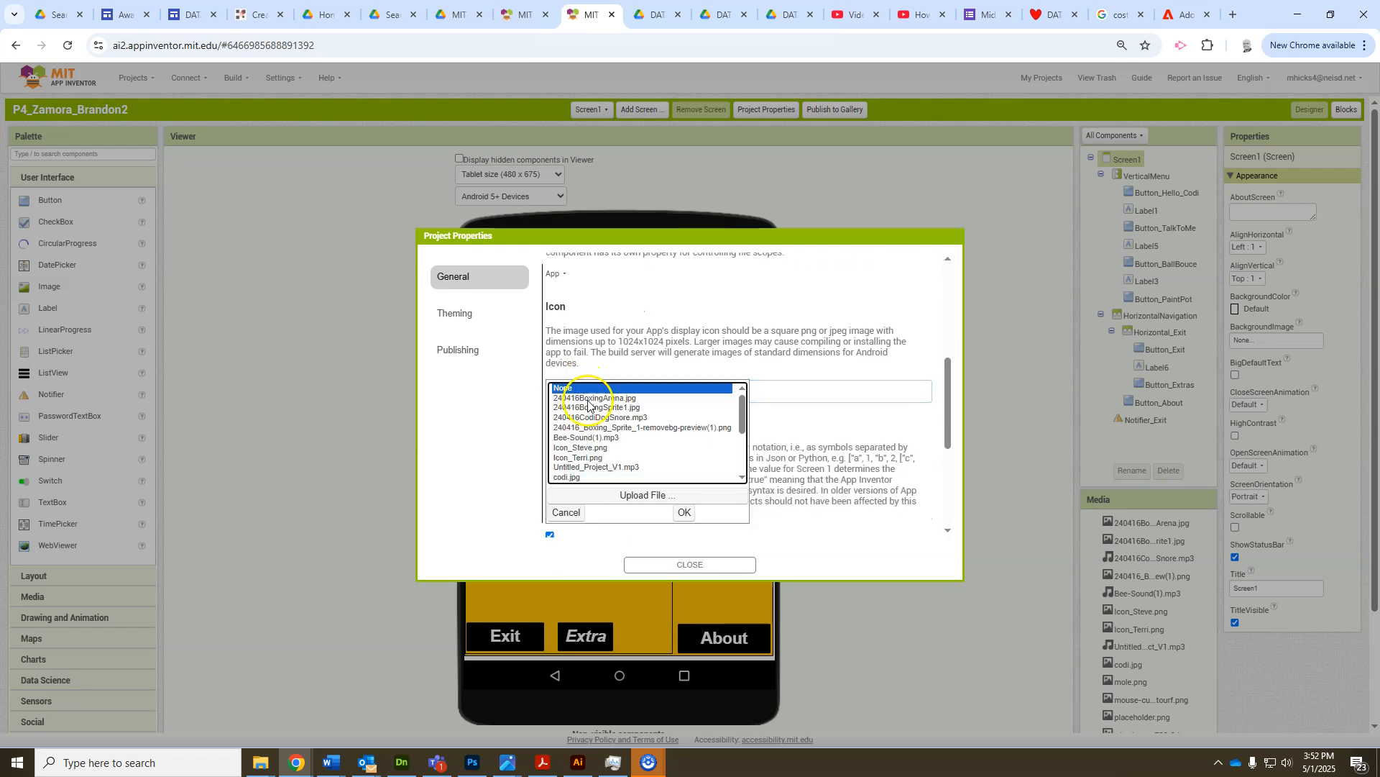
pyautogui.click(631, 495)
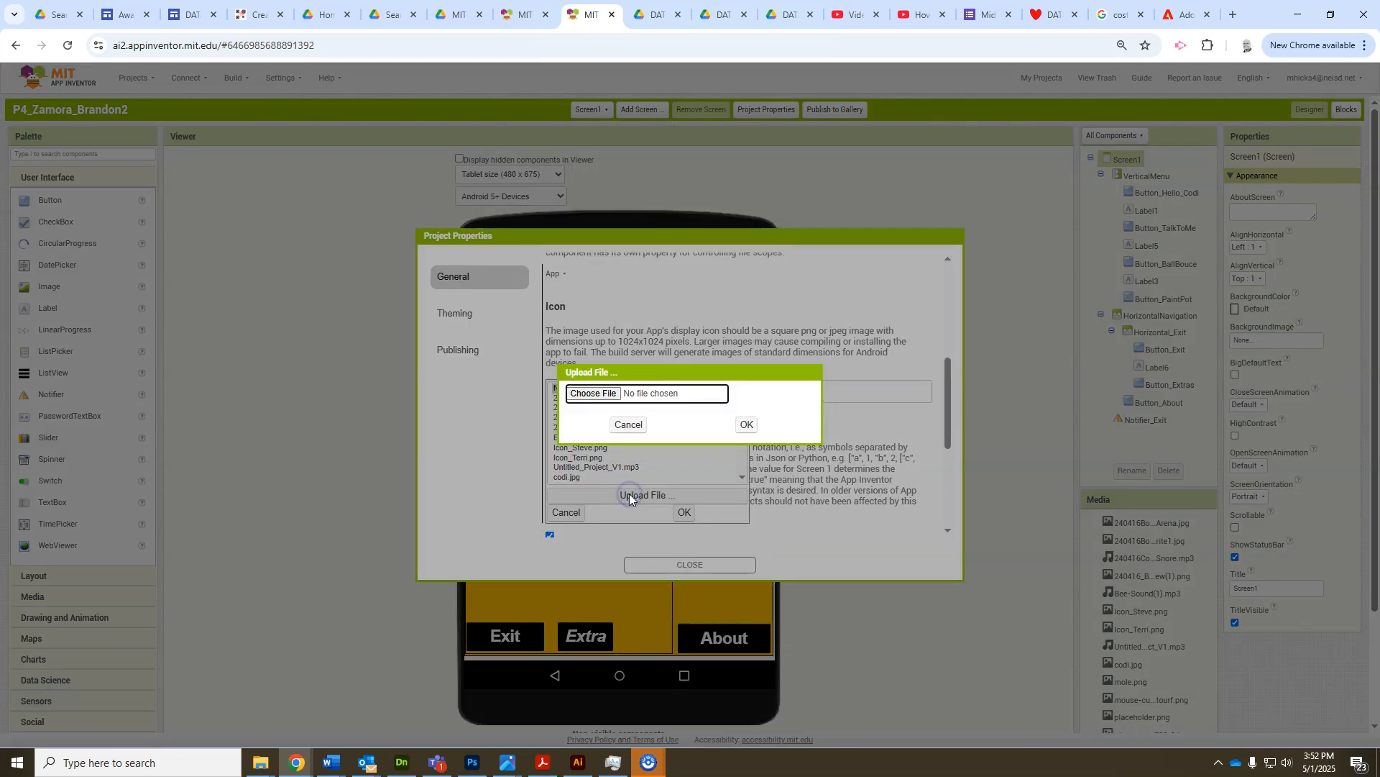
pyautogui.click(594, 393)
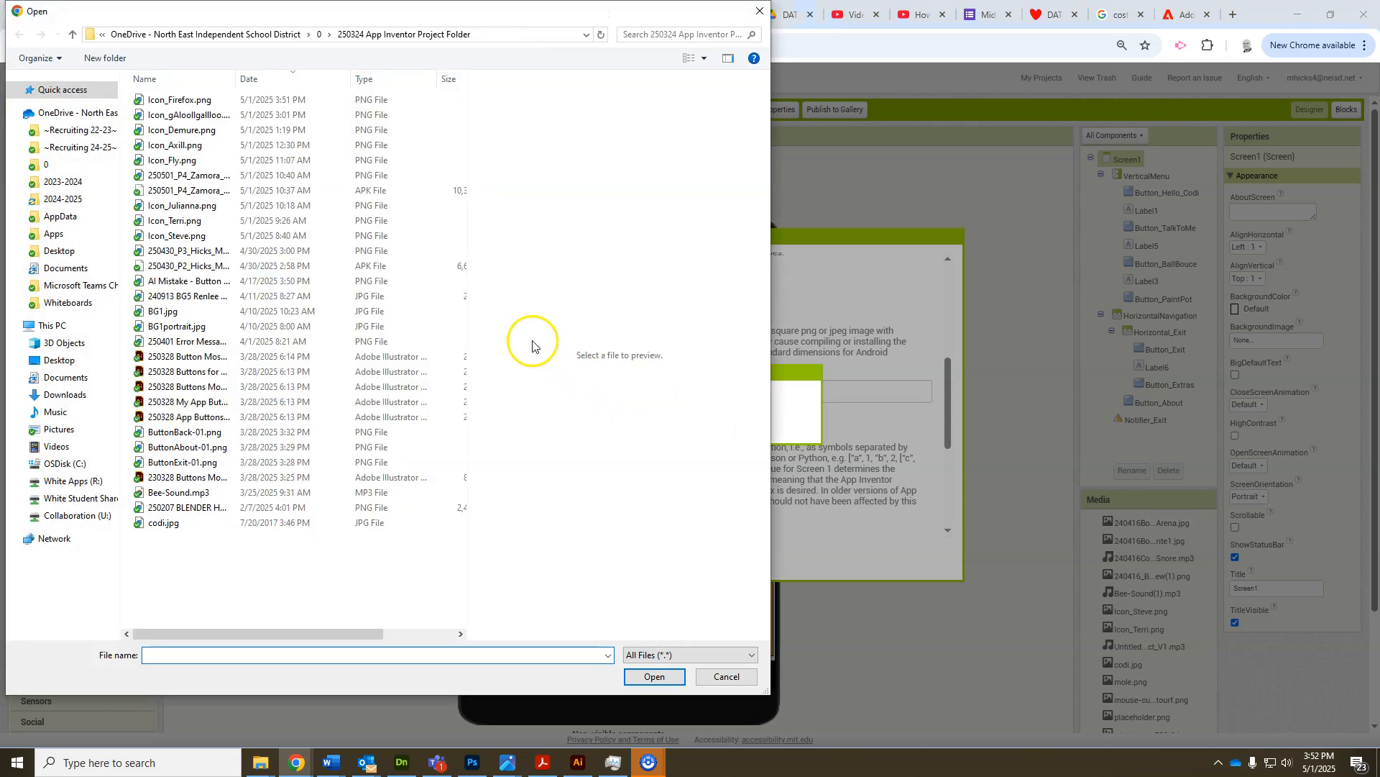
pyautogui.click(195, 101)
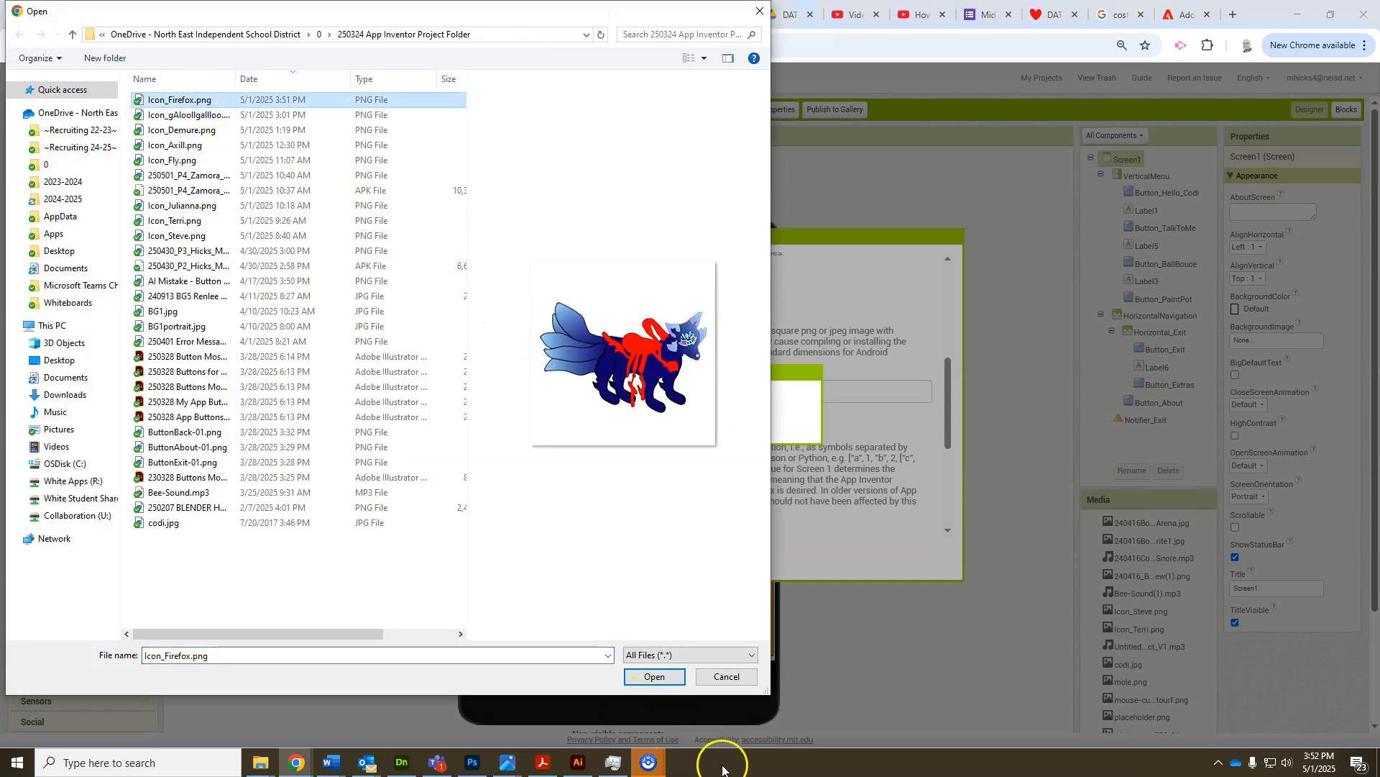
pyautogui.click(654, 677)
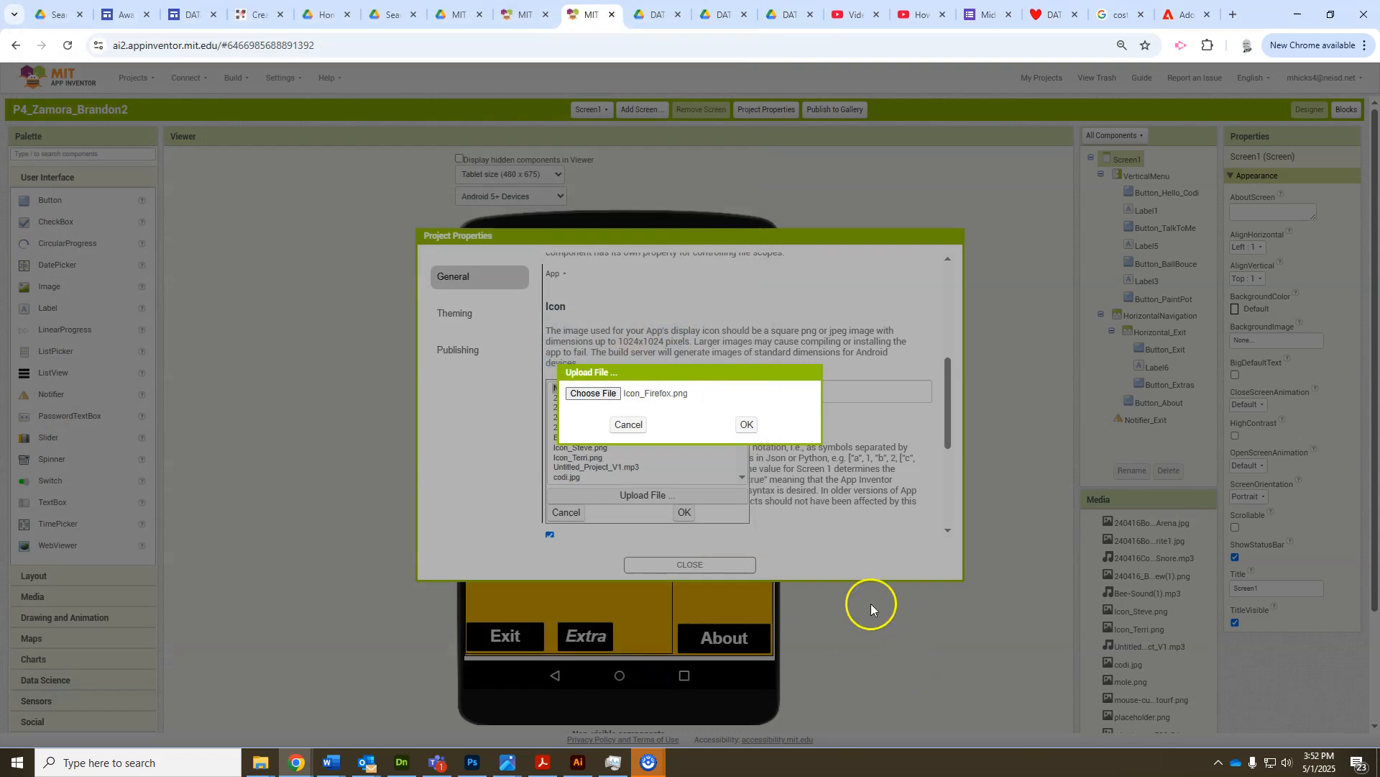
pyautogui.click(745, 424)
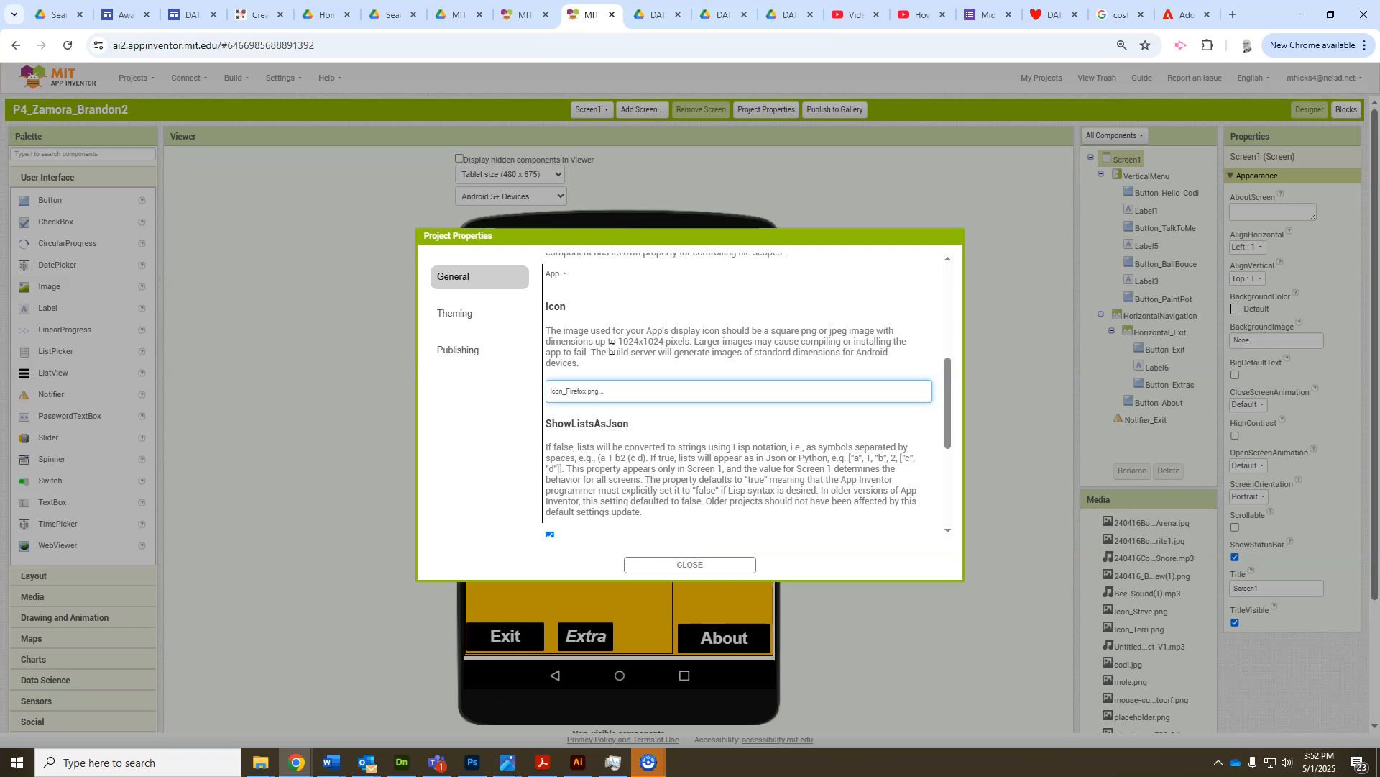
# - Set the project's Icon back to None and close the Project Properties
pyautogui.click(610, 391)
pyautogui.scroll(3, 624, 426)
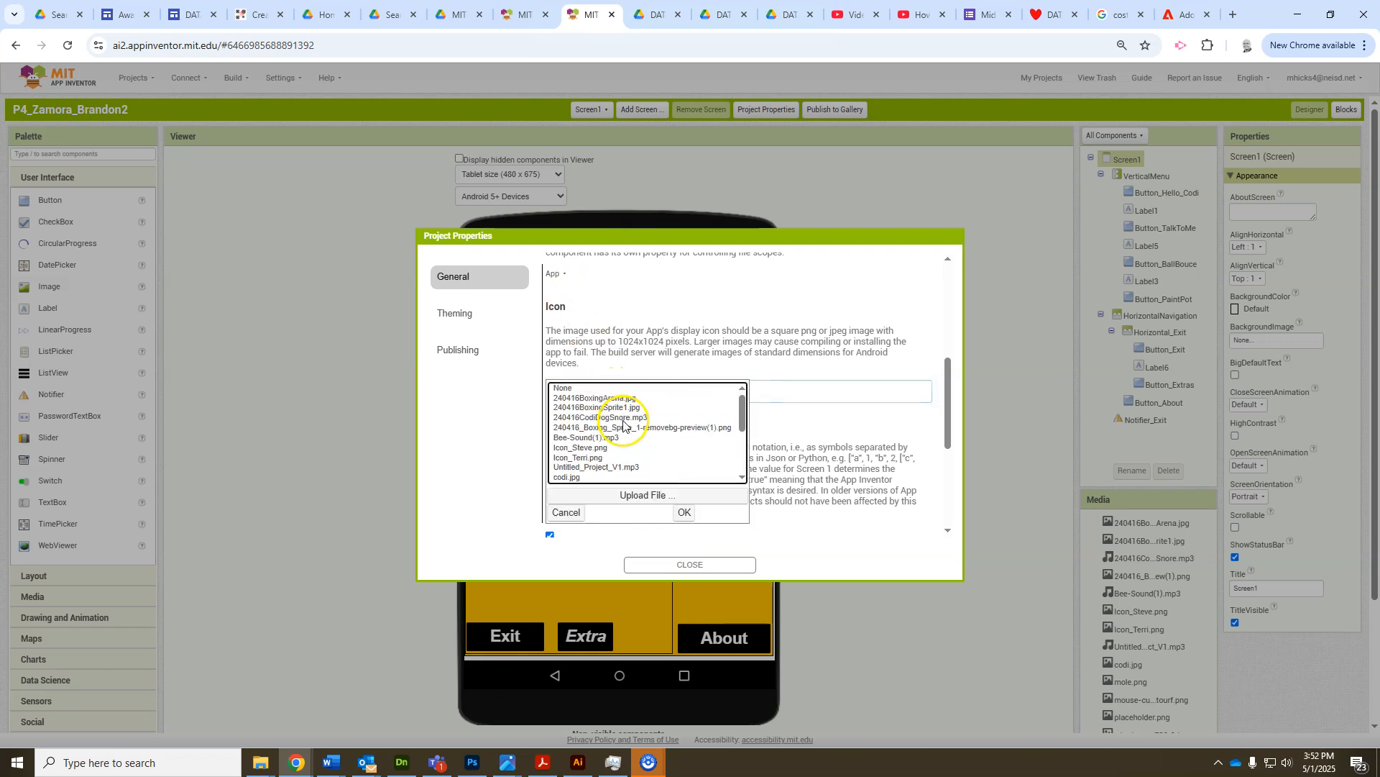
pyautogui.click(567, 387)
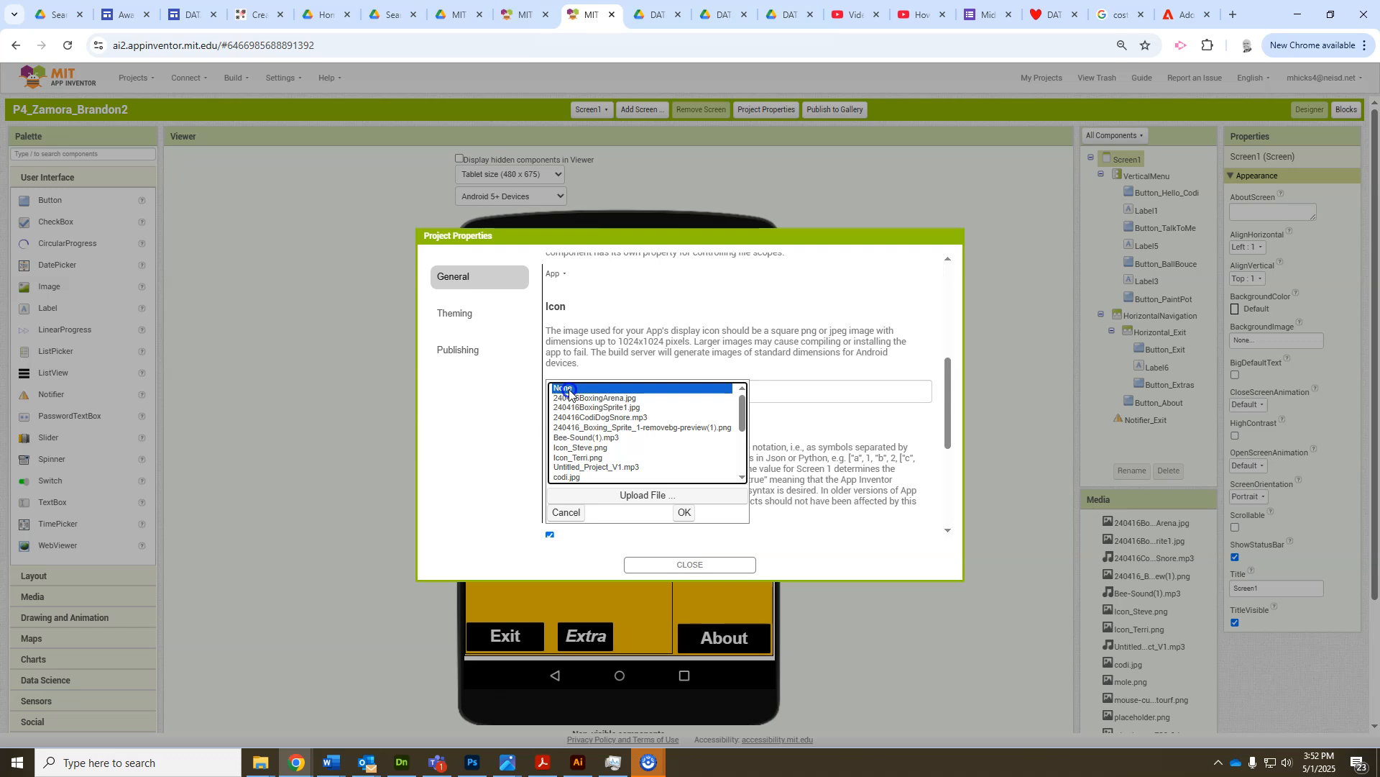
pyautogui.click(683, 511)
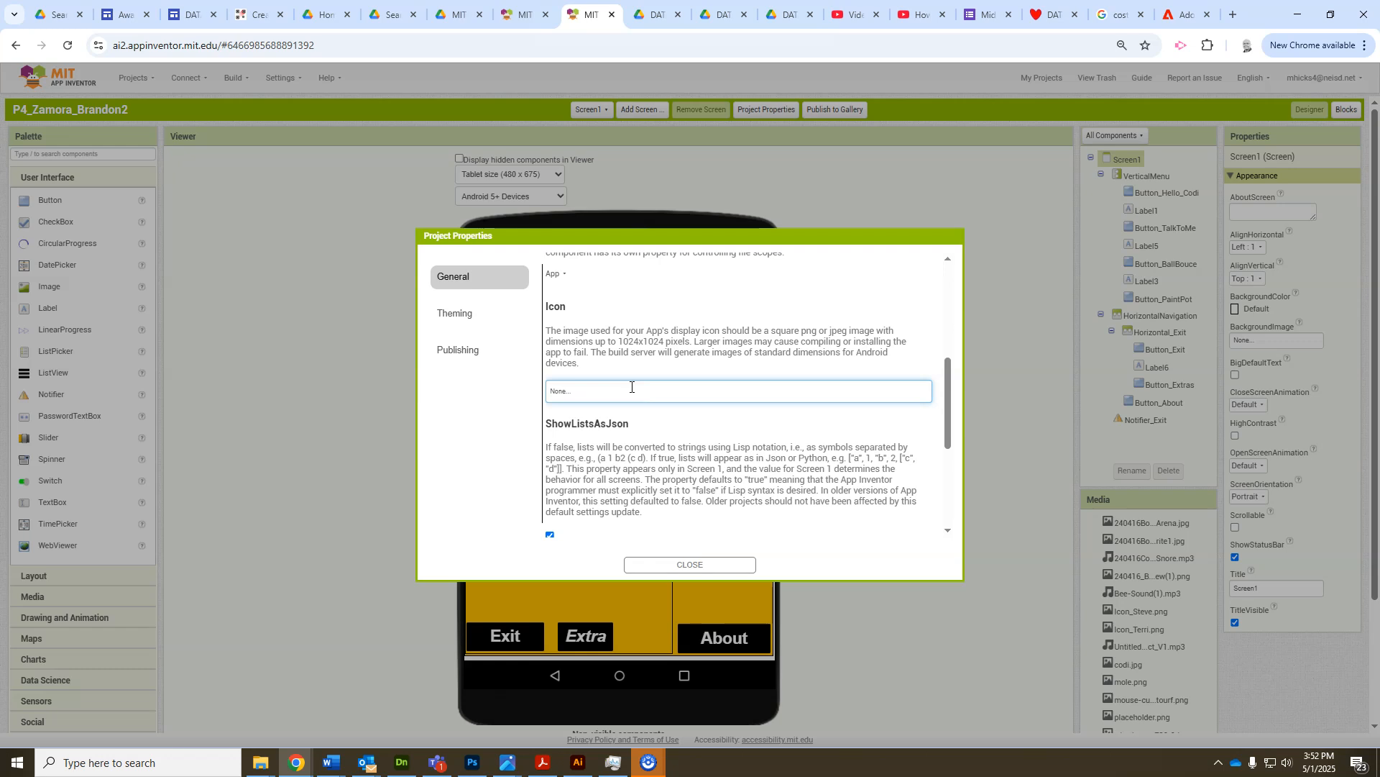
pyautogui.click(687, 564)
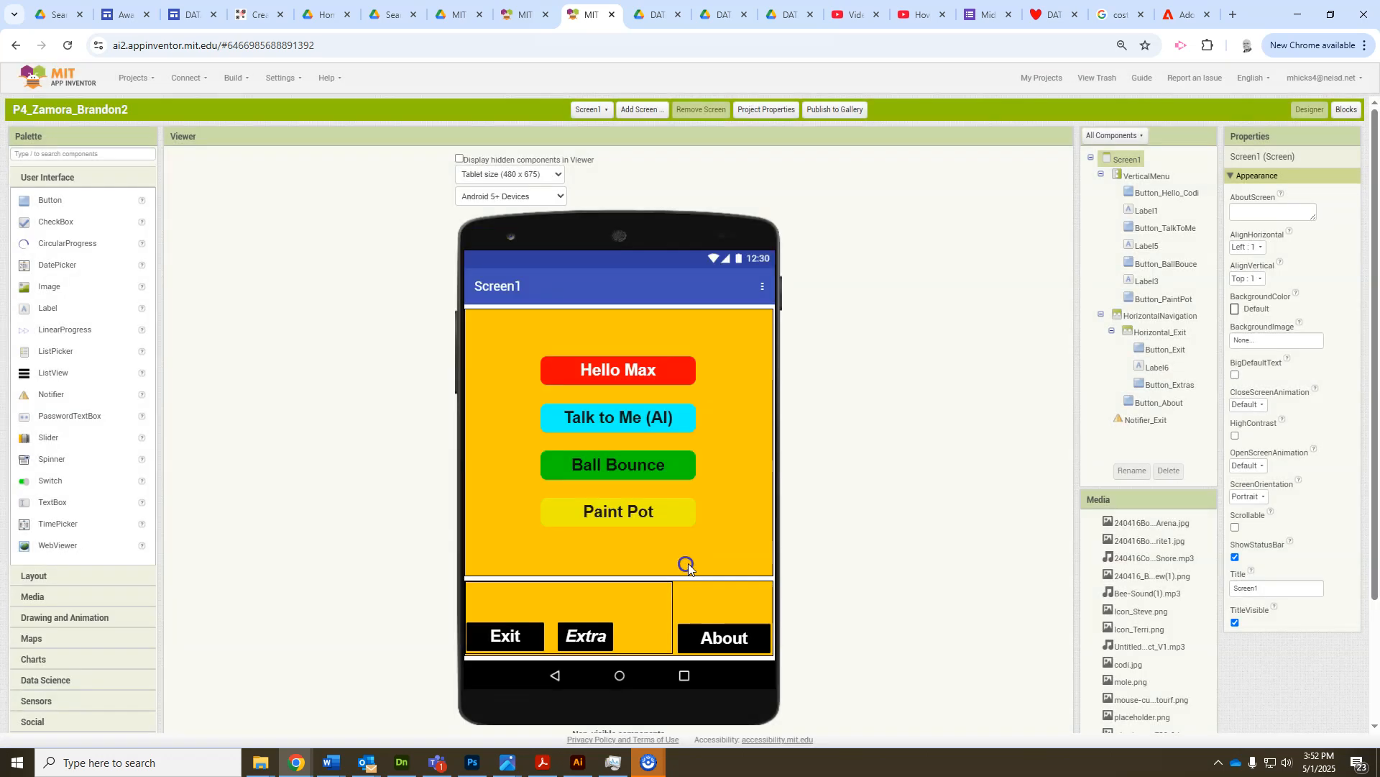